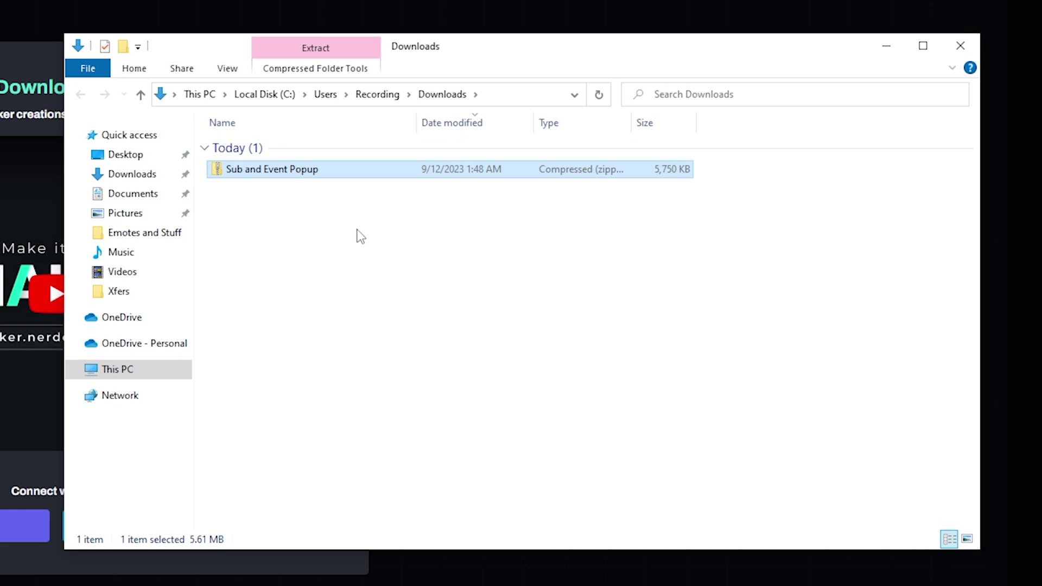
Extract the downloaded Sub and Event Popup zip into its own folder with Extract All.
{"action": "right_click", "coordinate": [300, 175]}
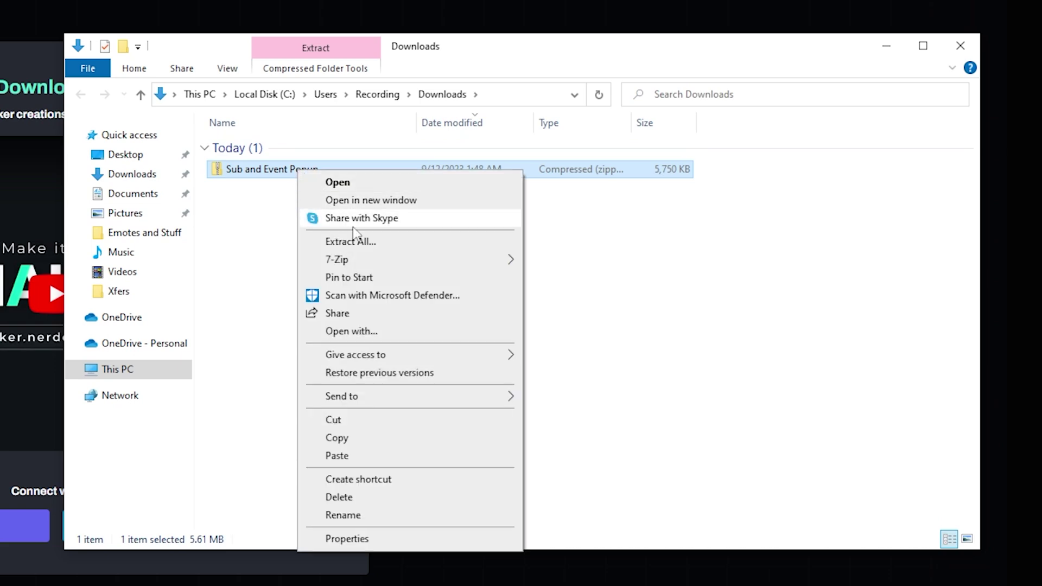
{"action": "left_click", "coordinate": [333, 242]}
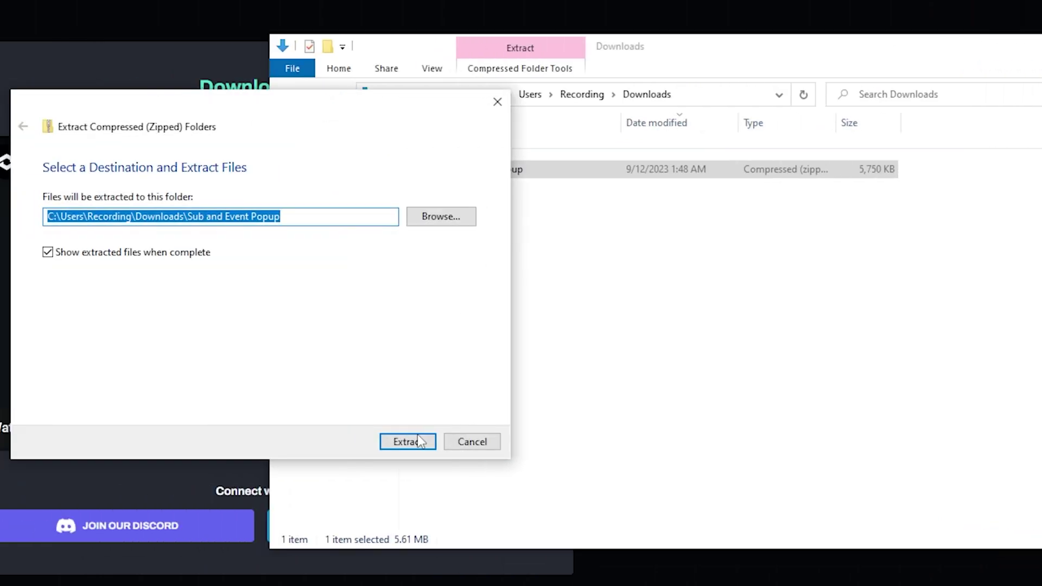
{"action": "left_click", "coordinate": [418, 441]}
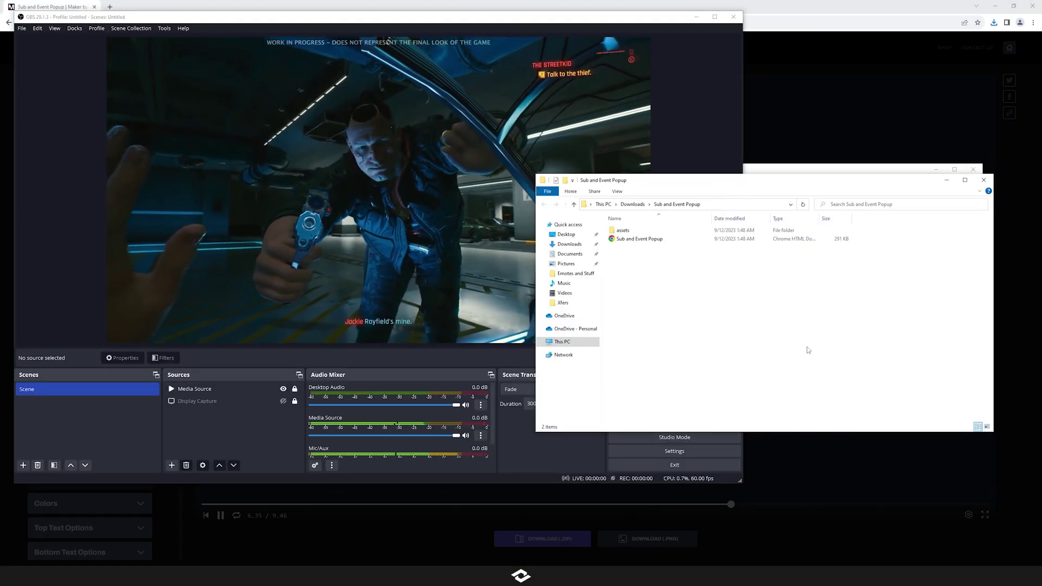
Add Sub and Event Popup.html to the OBS scene at bottom right, then return to the Maker editor.
{"action": "left_click", "coordinate": [634, 239]}
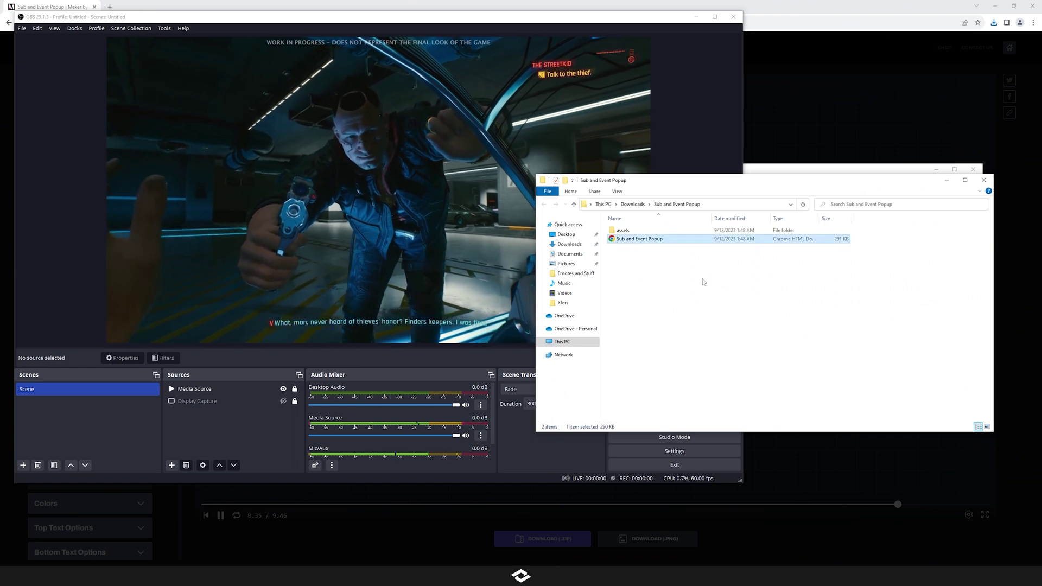
{"action": "left_click_drag", "start_coordinate": [645, 241], "coordinate": [374, 247]}
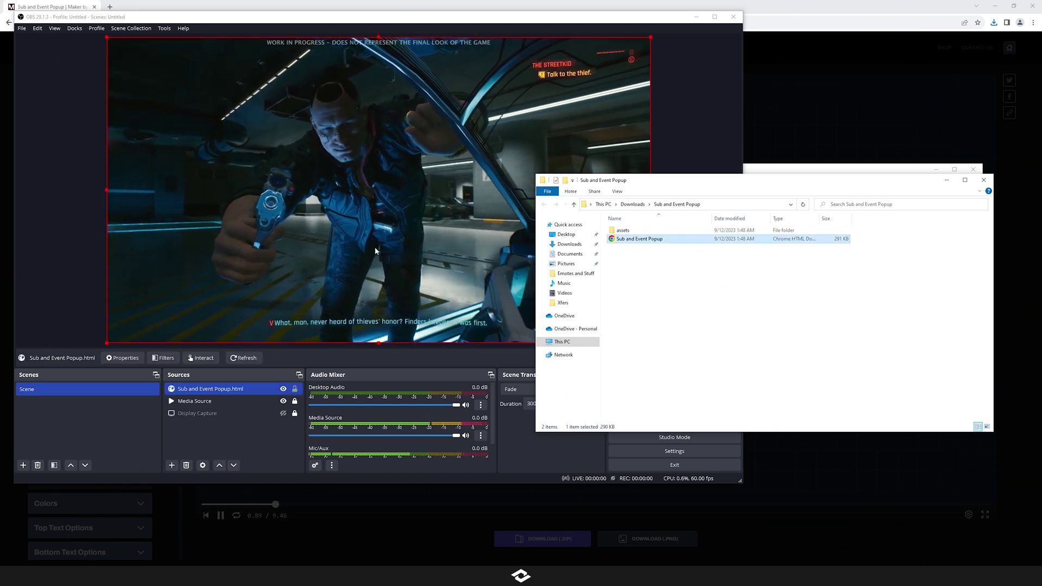
{"action": "left_click_drag", "start_coordinate": [438, 201], "coordinate": [634, 329]}
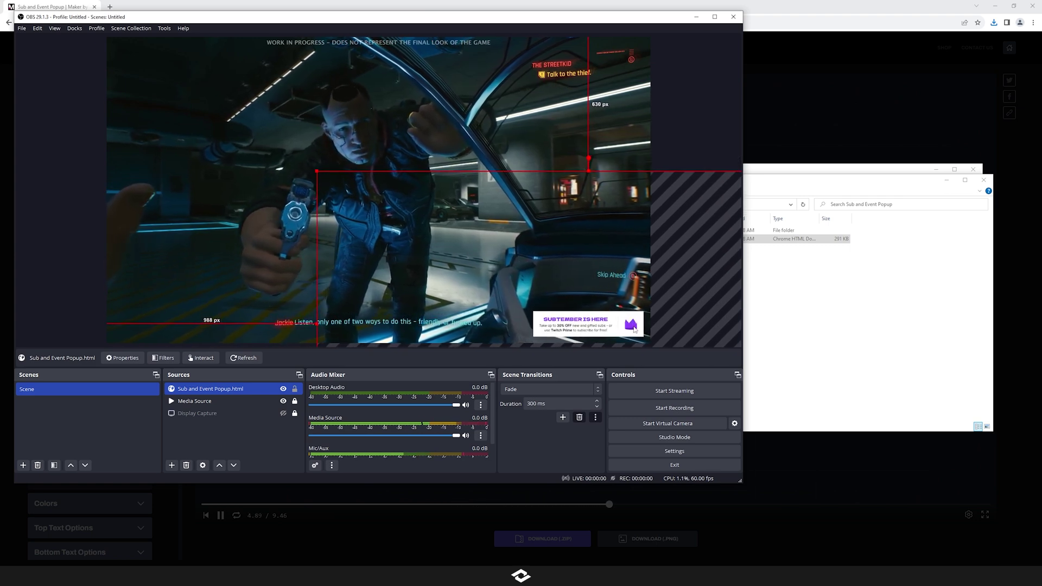
{"action": "left_click", "coordinate": [252, 431]}
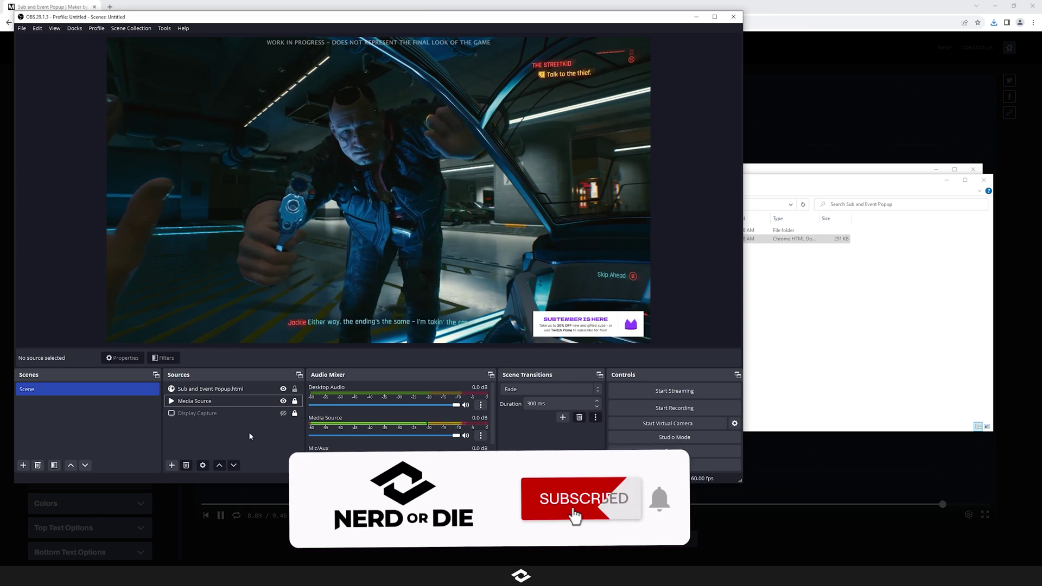
{"action": "left_click", "coordinate": [810, 342]}
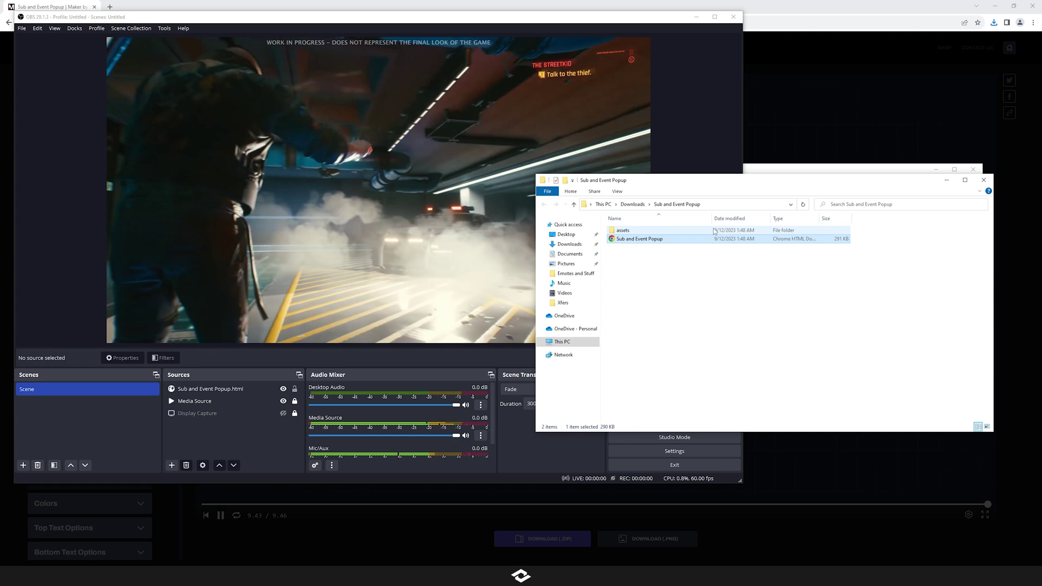
{"action": "left_click", "coordinate": [814, 113]}
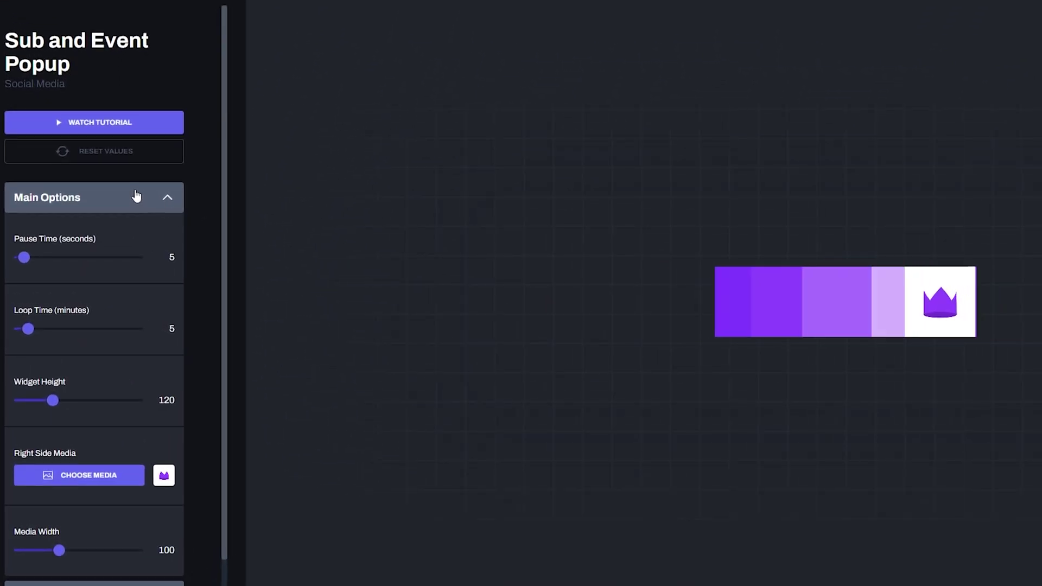
Reset the popup to default values, restoring Pause Time 5 seconds and Loop Time 5 minutes.
{"action": "left_click", "coordinate": [83, 157]}
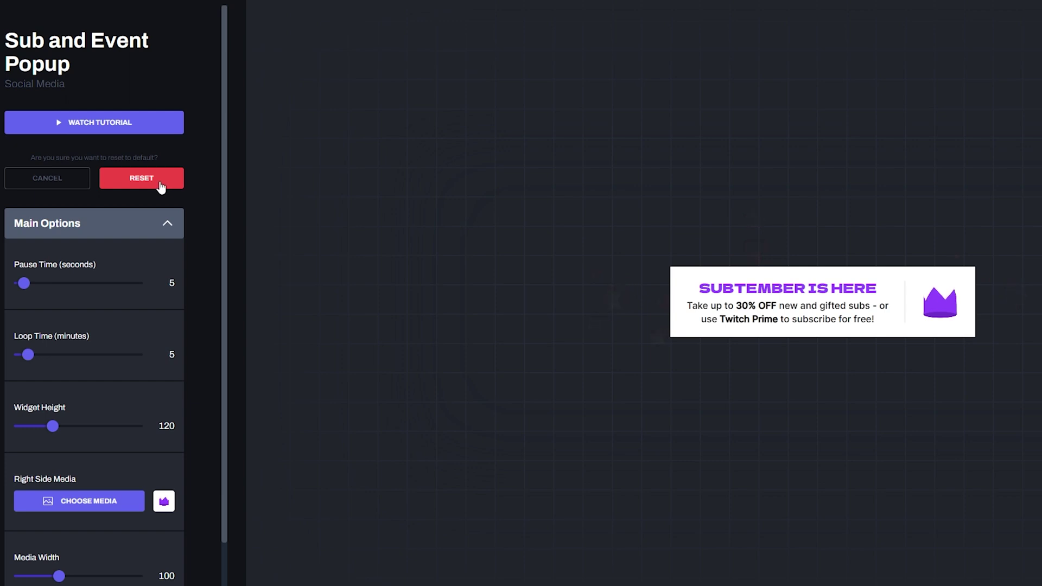
{"action": "left_click", "coordinate": [160, 184]}
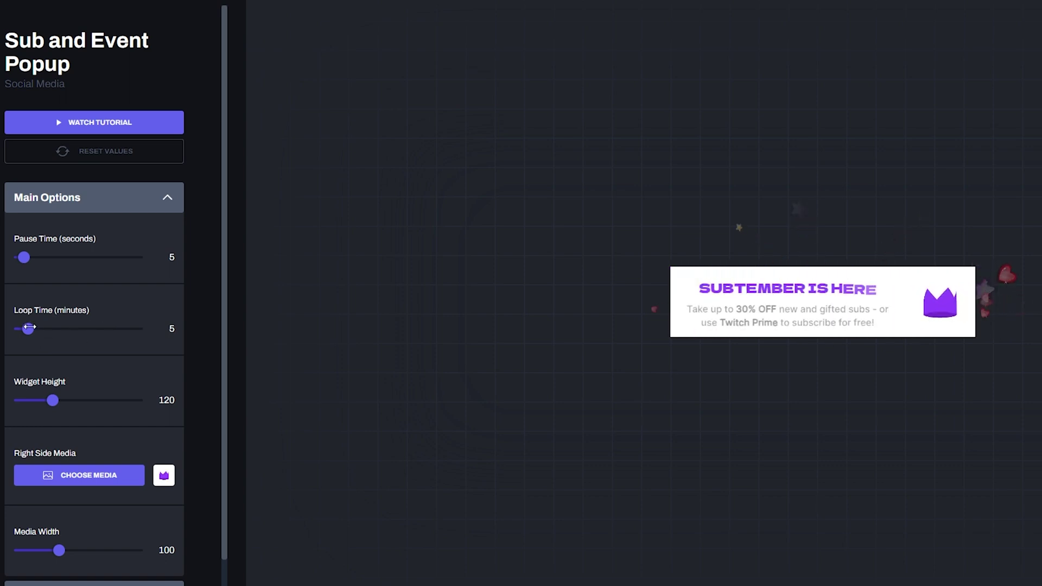
Set Loop Time to 30 minutes and Widget Height to 125.
{"action": "left_click_drag", "start_coordinate": [29, 328], "coordinate": [77, 329]}
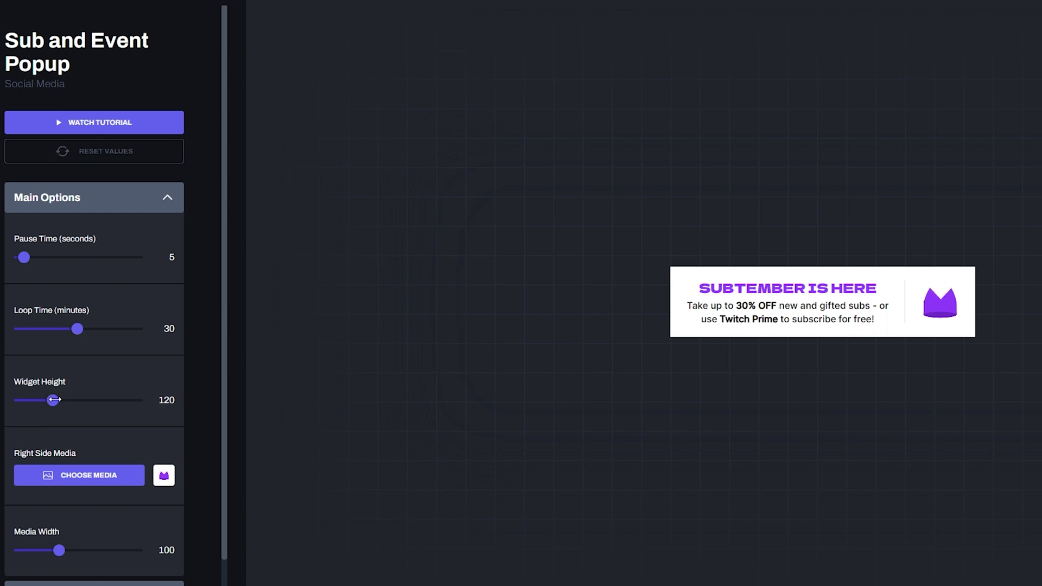
{"action": "left_click_drag", "start_coordinate": [76, 400], "coordinate": [139, 402]}
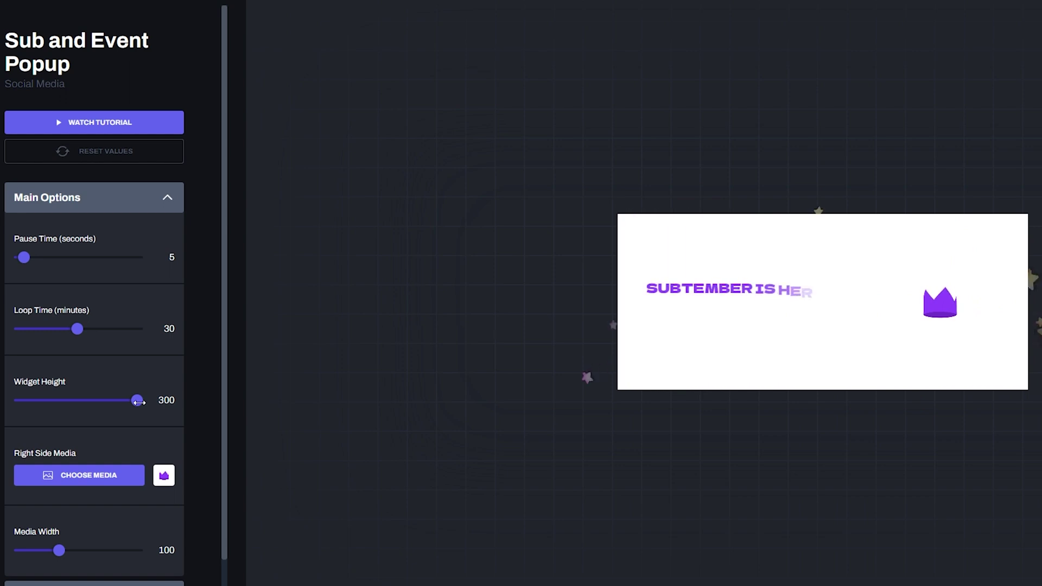
{"action": "left_click_drag", "start_coordinate": [139, 402], "coordinate": [103, 407]}
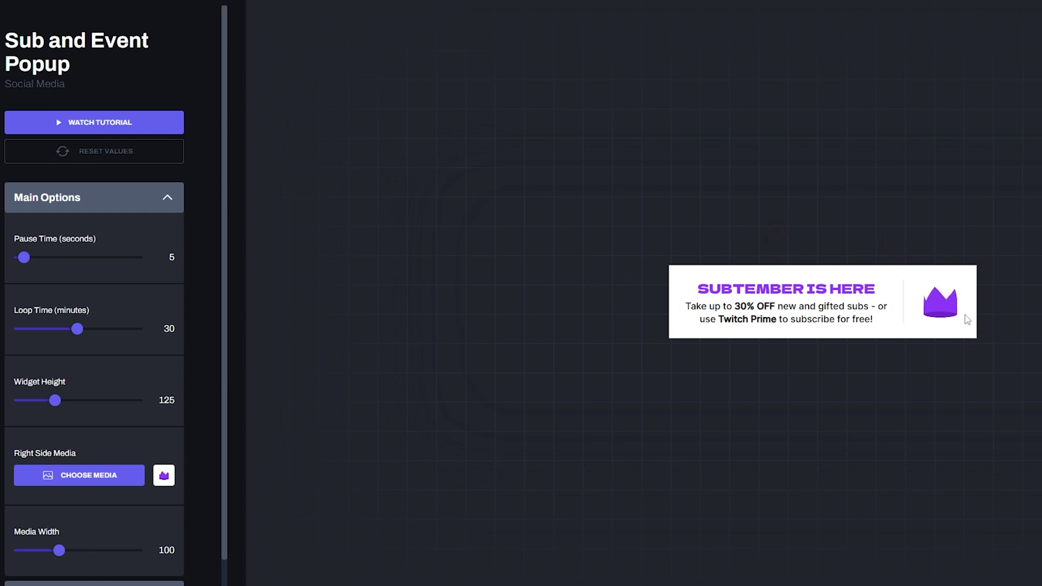
Use the Kirby_Jam emote as the right-side image and widen it to 185.
{"action": "left_click", "coordinate": [88, 478]}
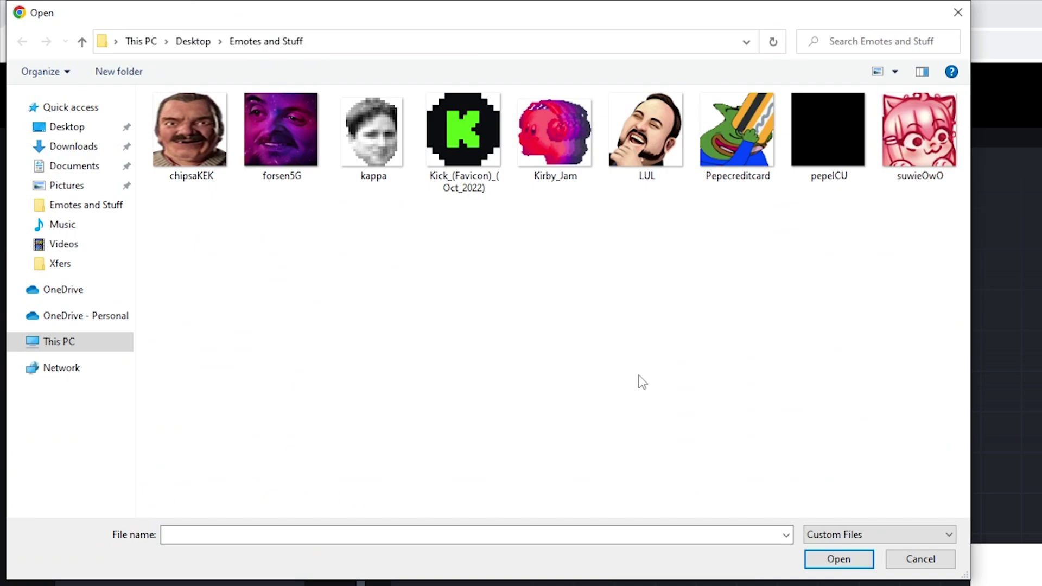
{"action": "double_click", "coordinate": [554, 133]}
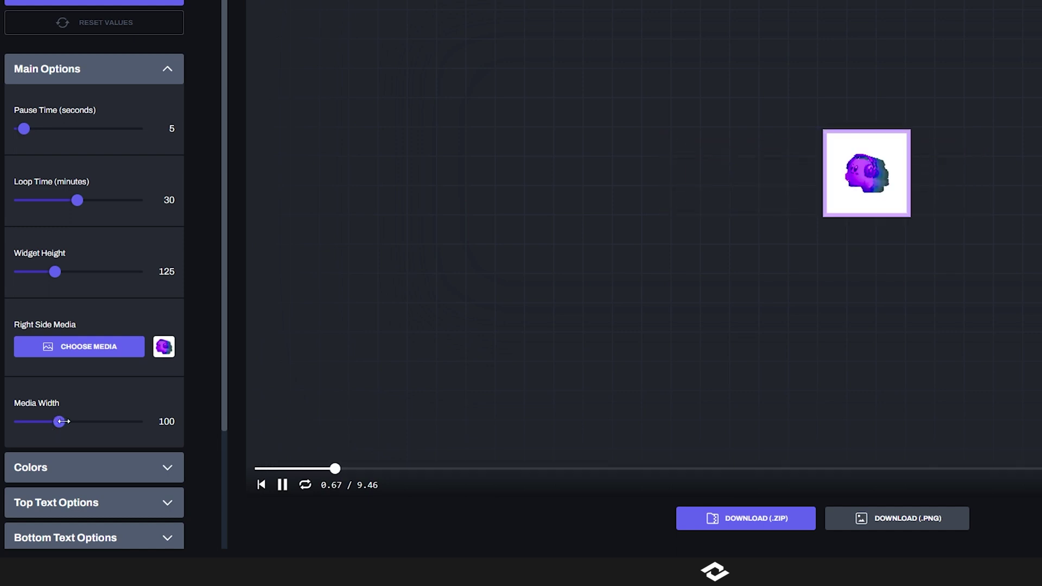
{"action": "left_click_drag", "start_coordinate": [61, 421], "coordinate": [126, 421]}
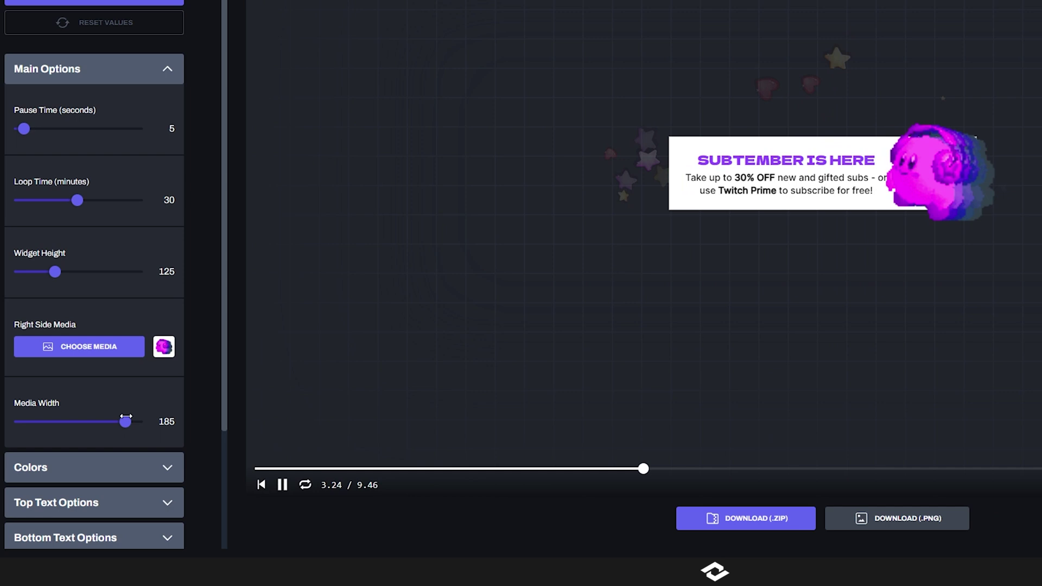
Reset to defaults, then set the Kick favicon as the right-side image at Media Width 79.
{"action": "left_click", "coordinate": [145, 27]}
{"action": "left_click", "coordinate": [145, 47]}
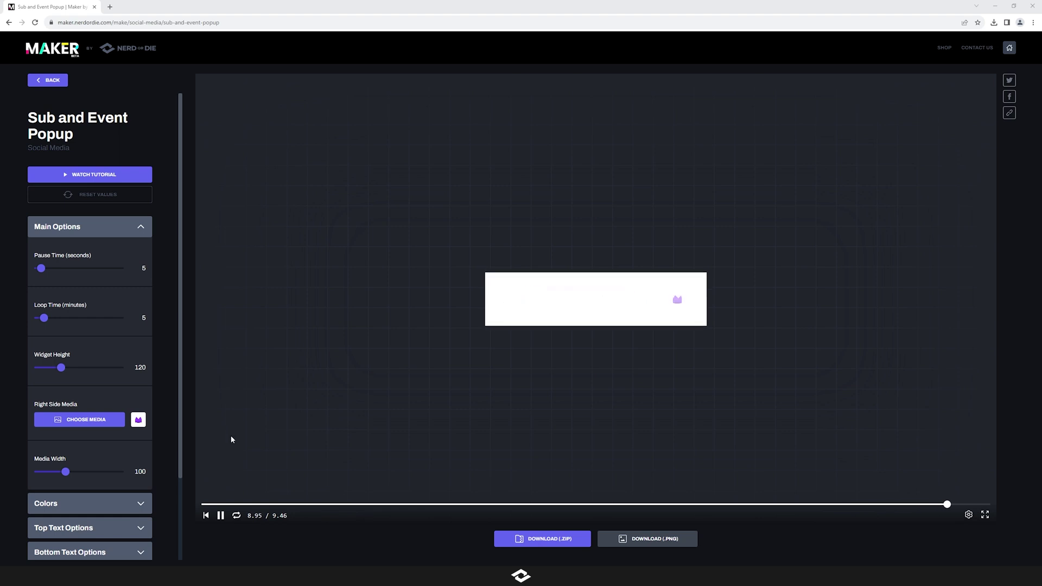
{"action": "left_click", "coordinate": [93, 420]}
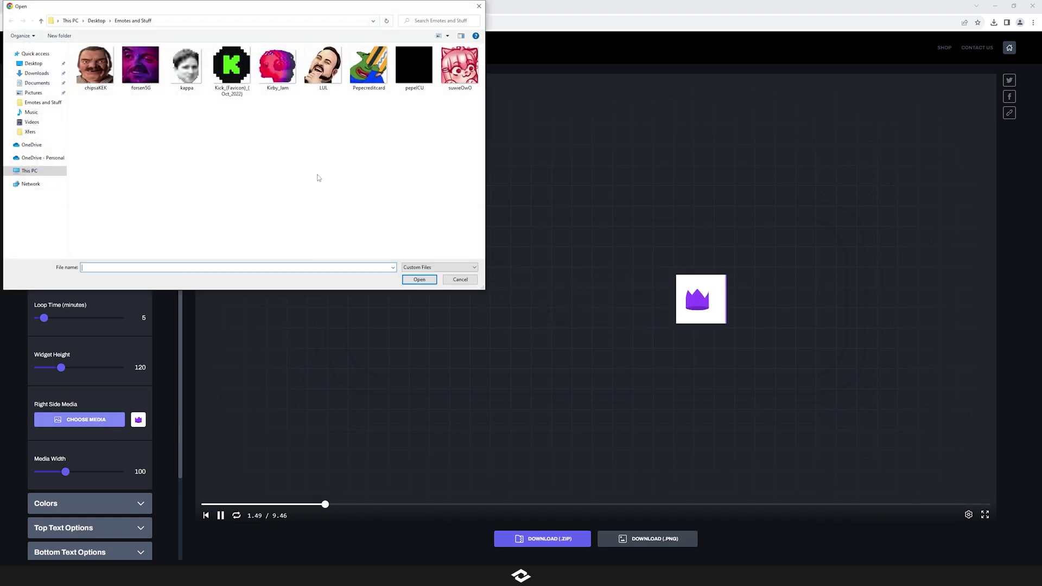
{"action": "double_click", "coordinate": [232, 68]}
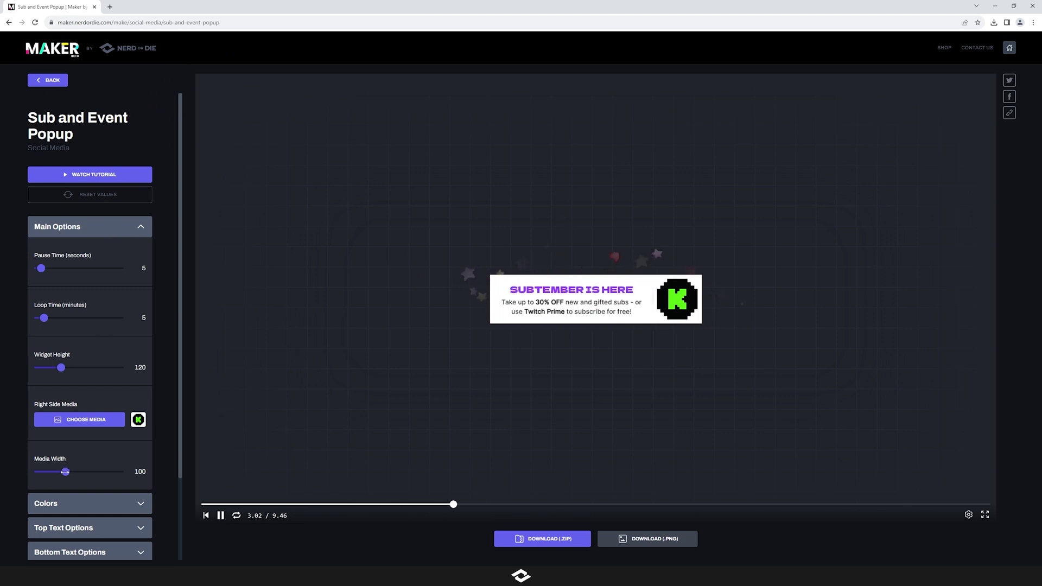
{"action": "left_click_drag", "start_coordinate": [55, 472], "coordinate": [54, 473]}
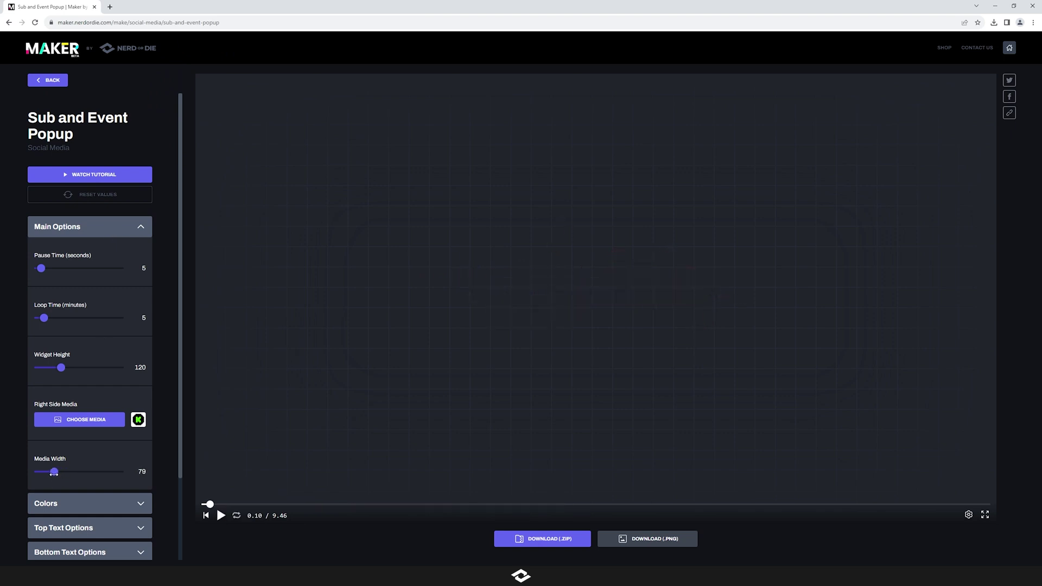
Set the popup's Background Color to black under Colors.
{"action": "left_click", "coordinate": [109, 228]}
{"action": "left_click", "coordinate": [108, 256]}
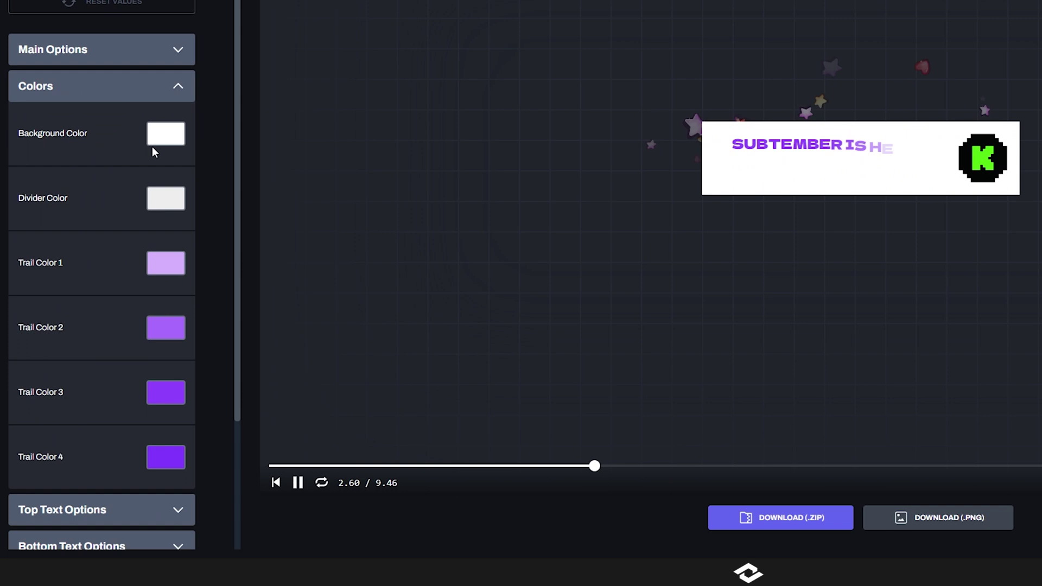
{"action": "left_click", "coordinate": [175, 137]}
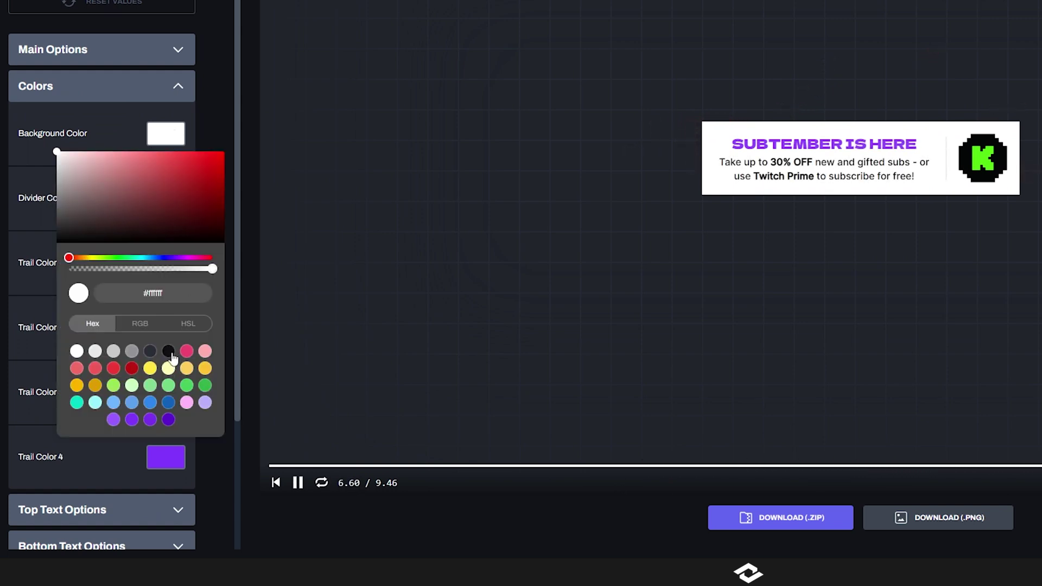
{"action": "left_click", "coordinate": [168, 352]}
{"action": "left_click", "coordinate": [195, 145]}
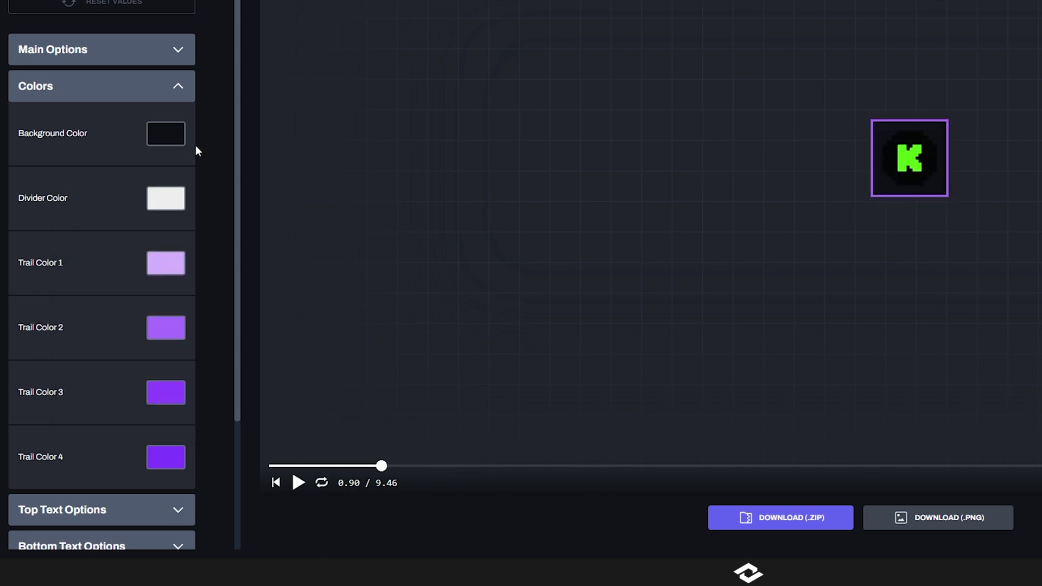
Set the Divider Color to a dark swatch and rewind the preview.
{"action": "left_click", "coordinate": [160, 201]}
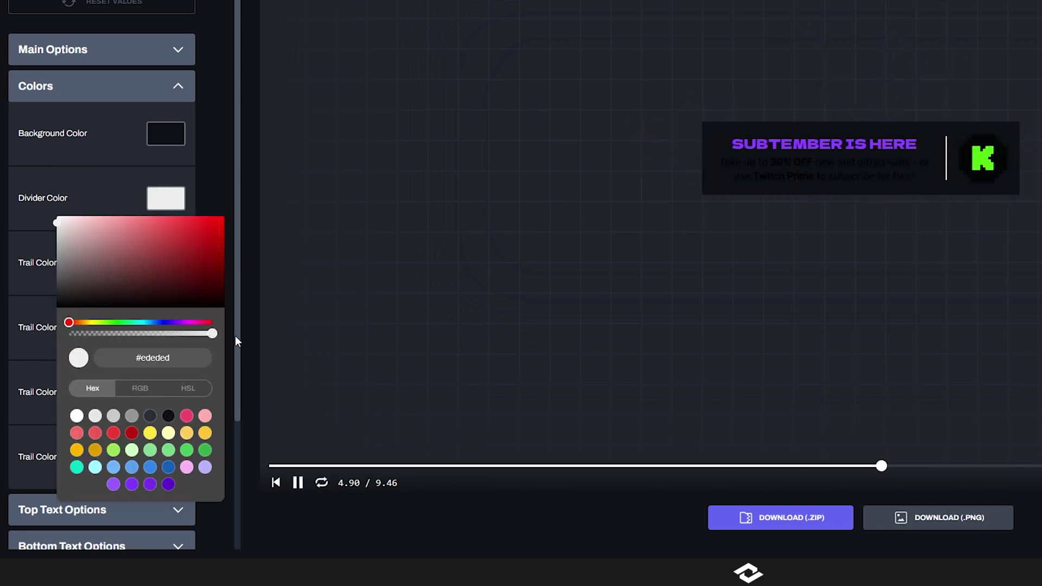
{"action": "left_click", "coordinate": [149, 419]}
{"action": "left_click", "coordinate": [200, 202]}
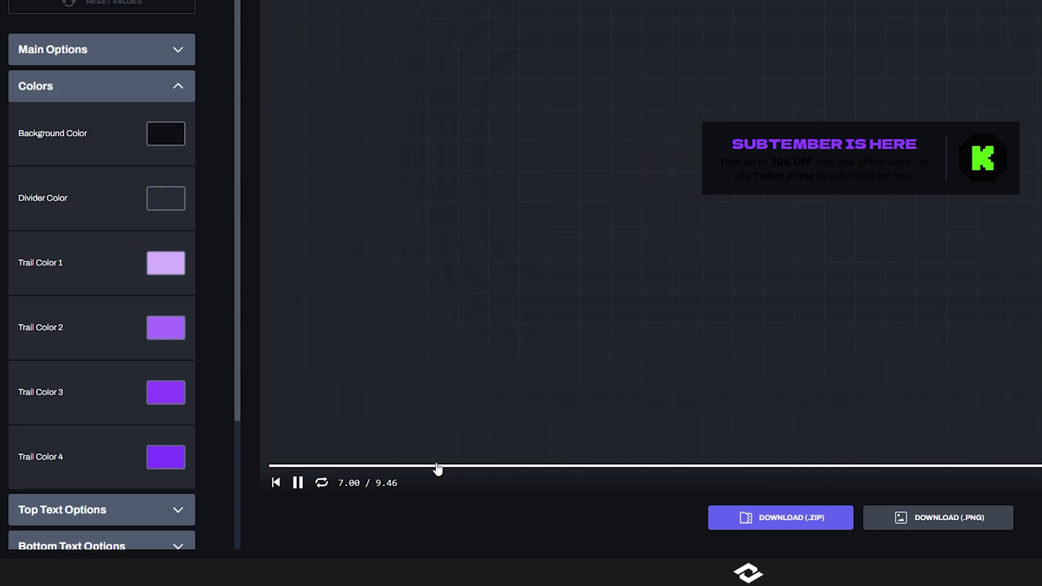
{"action": "left_click_drag", "start_coordinate": [436, 468], "coordinate": [506, 474]}
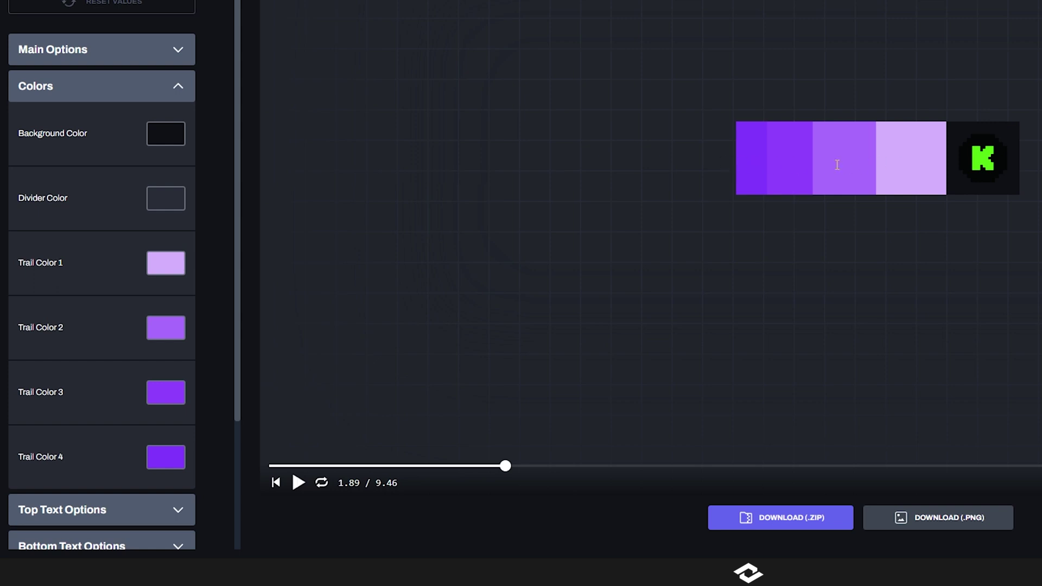
Set all four trail colours to shades of green.
{"action": "left_click", "coordinate": [180, 274]}
{"action": "left_click", "coordinate": [206, 197]}
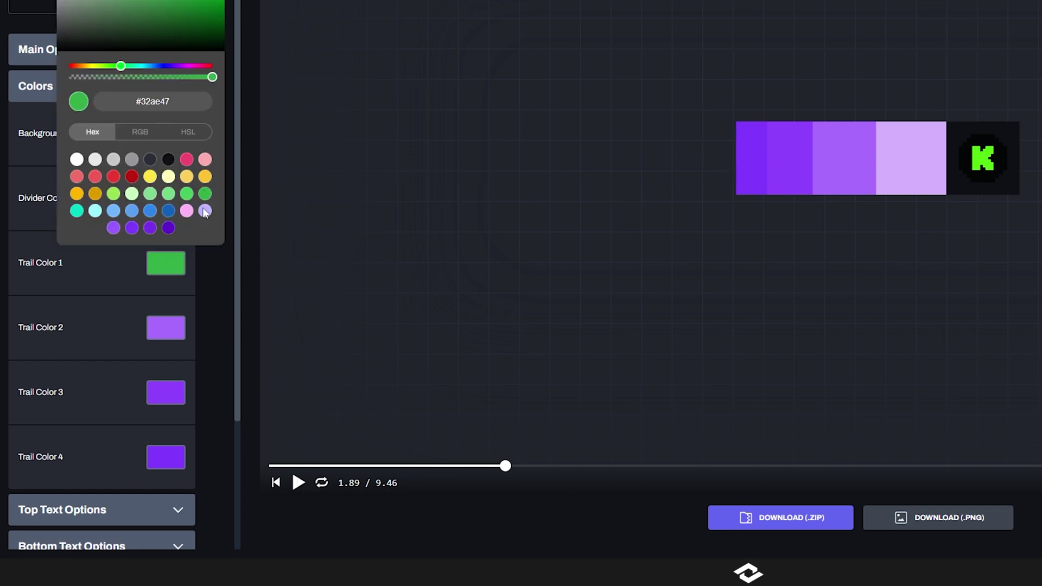
{"action": "left_click", "coordinate": [168, 332]}
{"action": "left_click", "coordinate": [168, 259]}
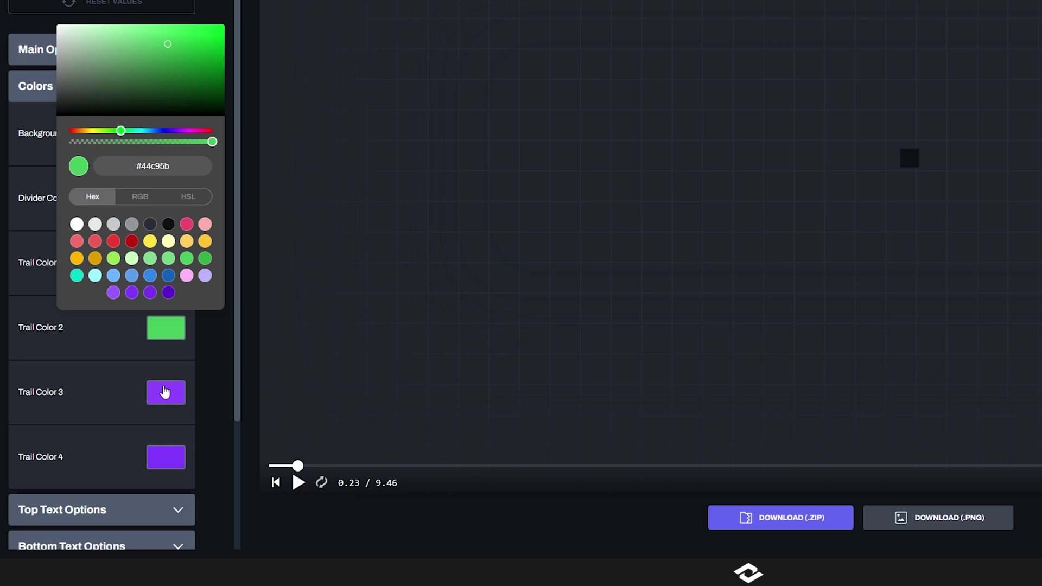
{"action": "left_click", "coordinate": [166, 392]}
{"action": "left_click", "coordinate": [168, 324]}
{"action": "left_click", "coordinate": [166, 457]}
{"action": "left_click", "coordinate": [165, 457]}
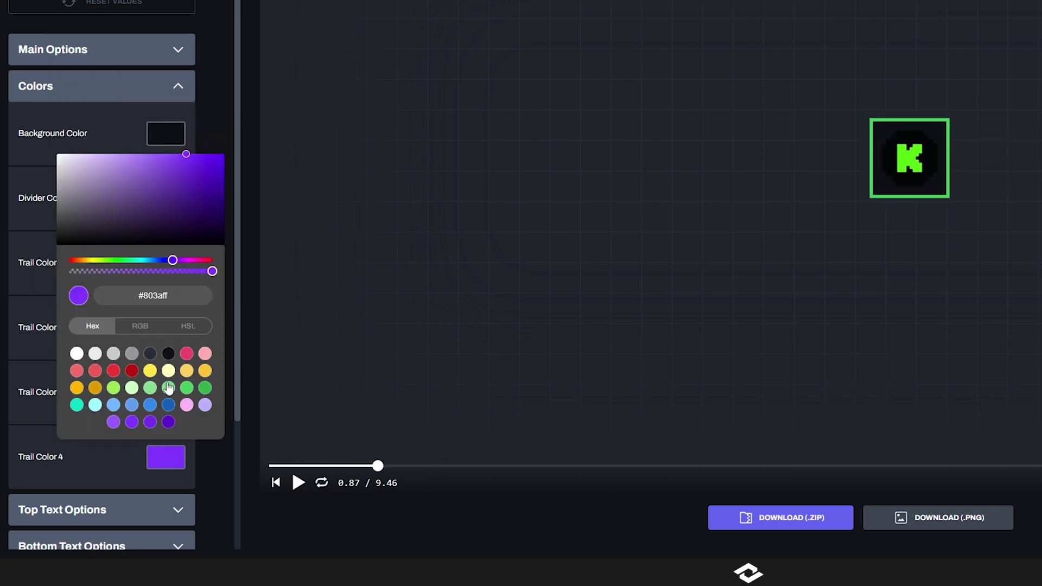
{"action": "left_click", "coordinate": [149, 388]}
{"action": "left_click", "coordinate": [214, 130]}
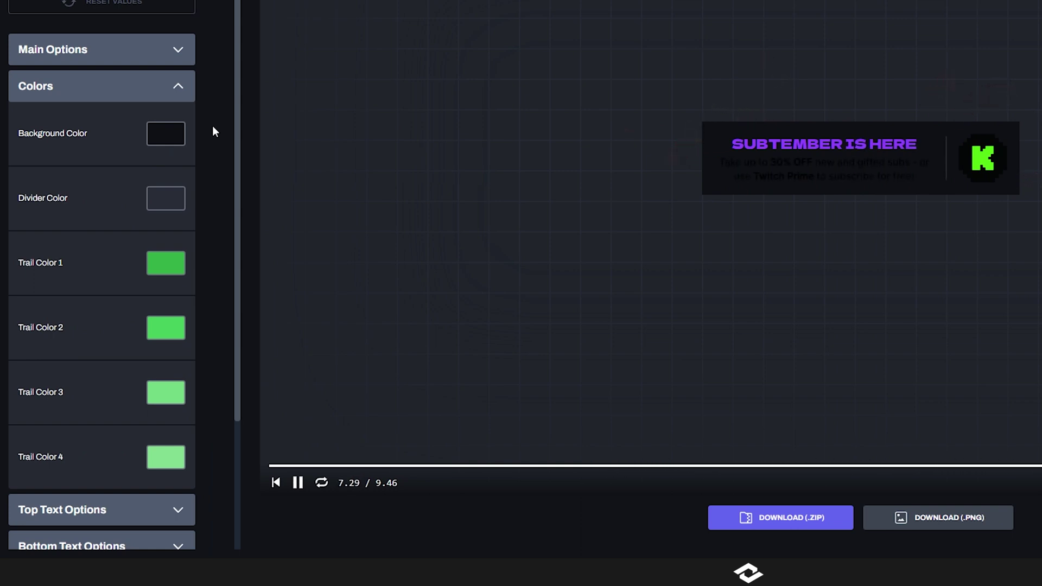
Make the Background Color fully opaque with the alpha slider and collapse Colors.
{"action": "left_click", "coordinate": [181, 134]}
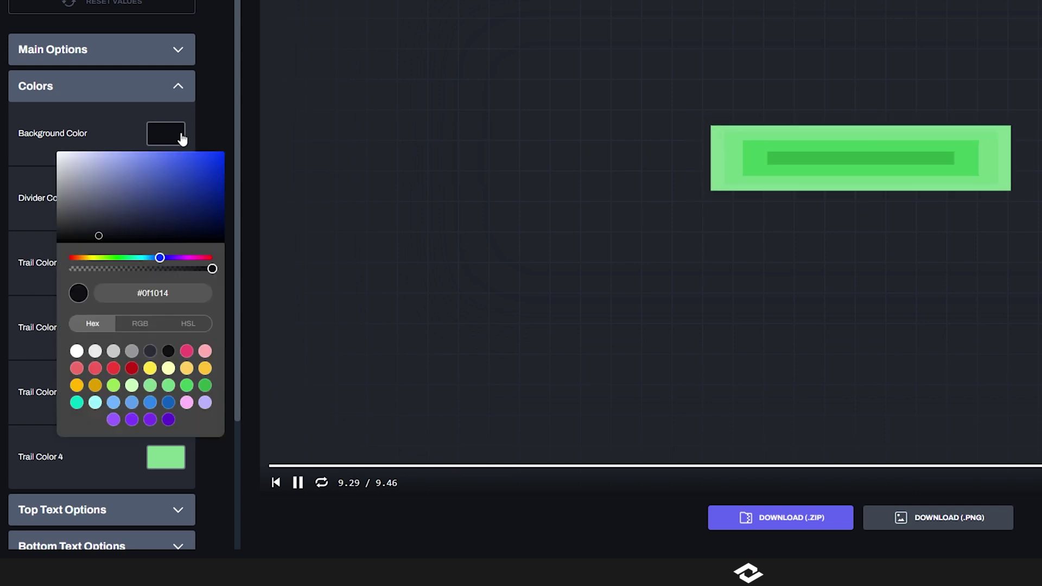
{"action": "left_click", "coordinate": [193, 291]}
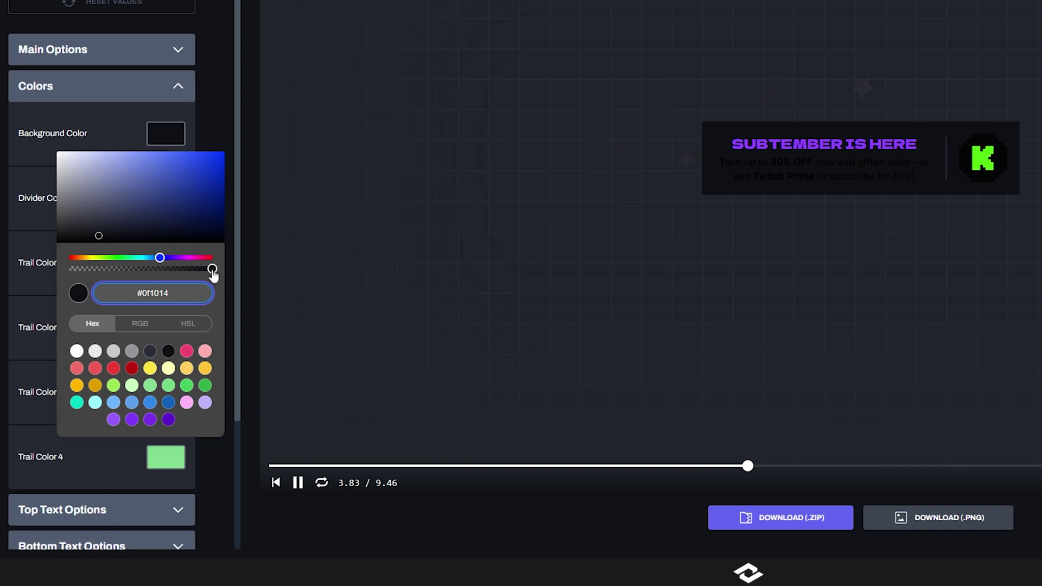
{"action": "left_click_drag", "start_coordinate": [208, 269], "coordinate": [220, 269]}
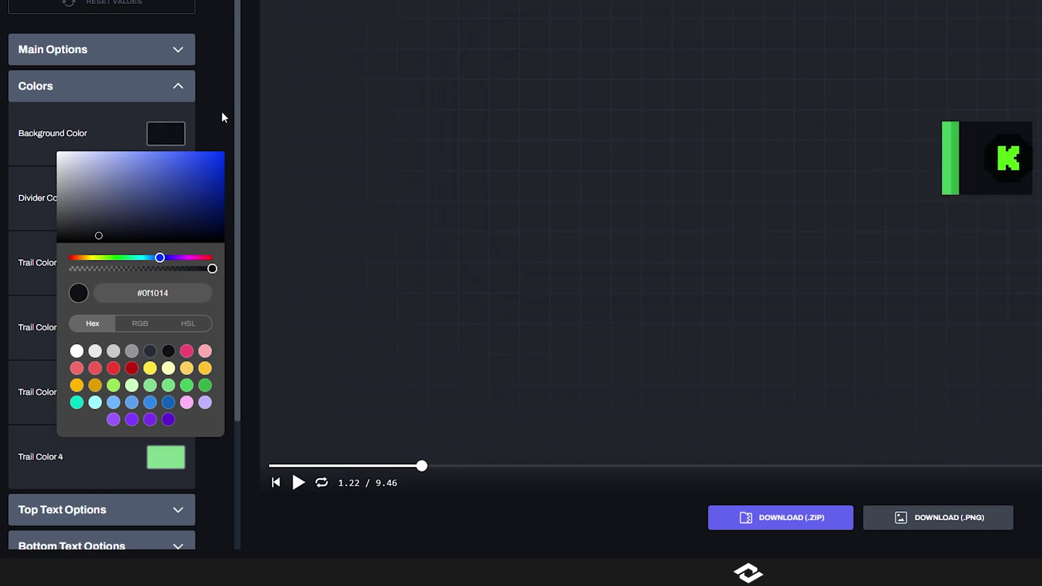
{"action": "left_click", "coordinate": [216, 75]}
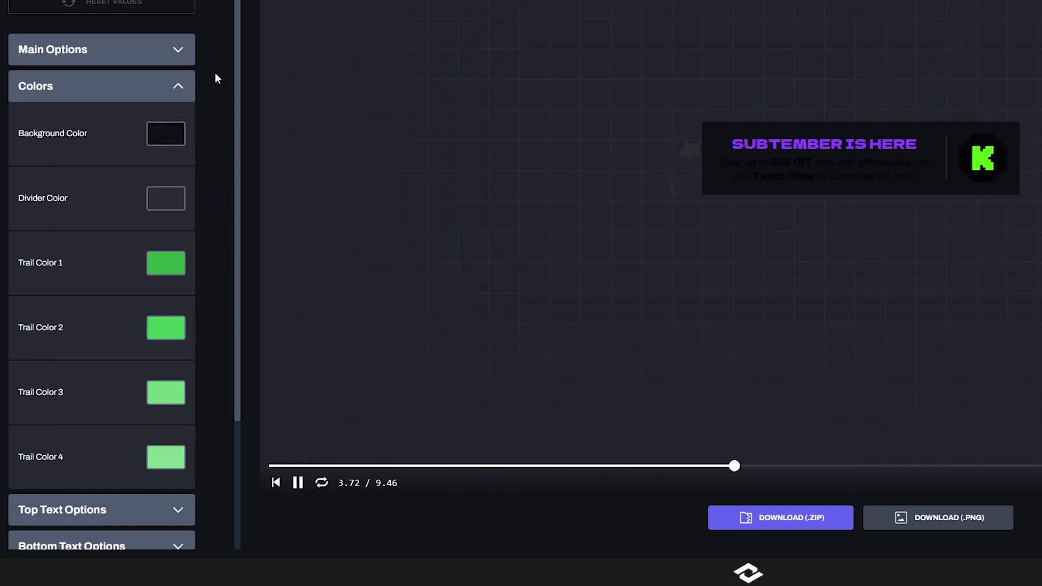
{"action": "left_click", "coordinate": [168, 142]}
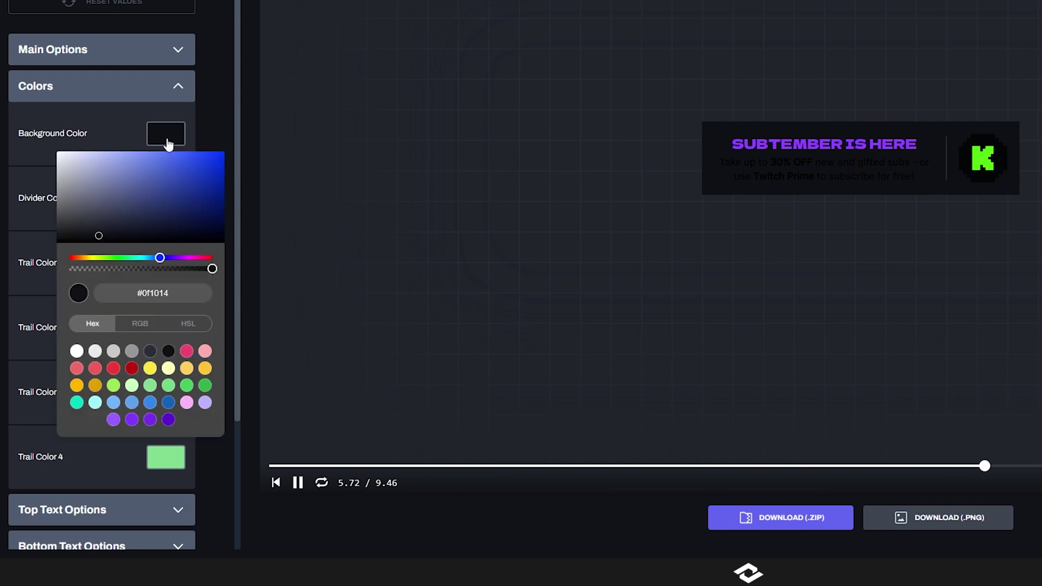
{"action": "left_click", "coordinate": [217, 119]}
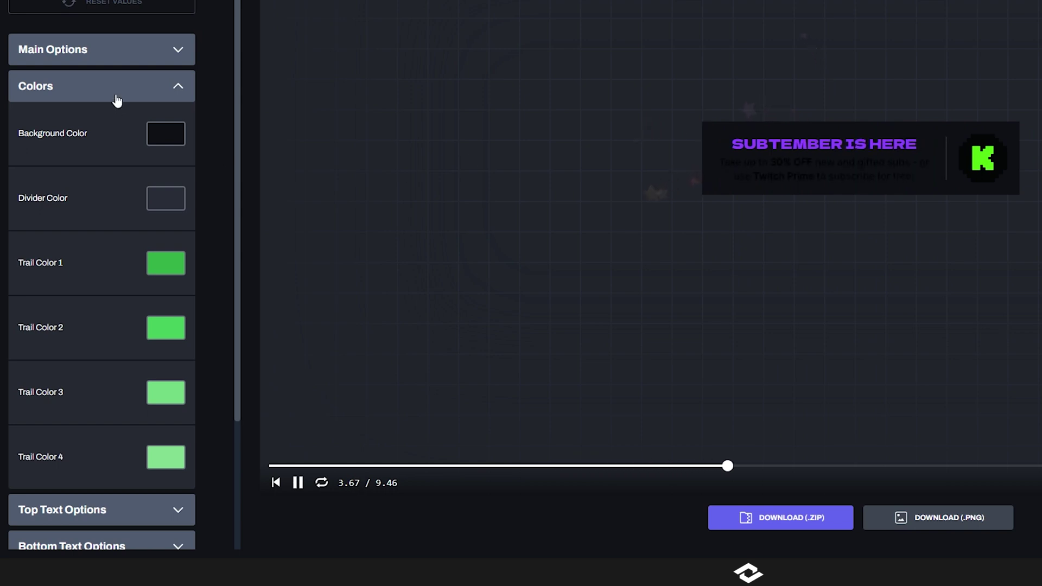
{"action": "left_click", "coordinate": [160, 93]}
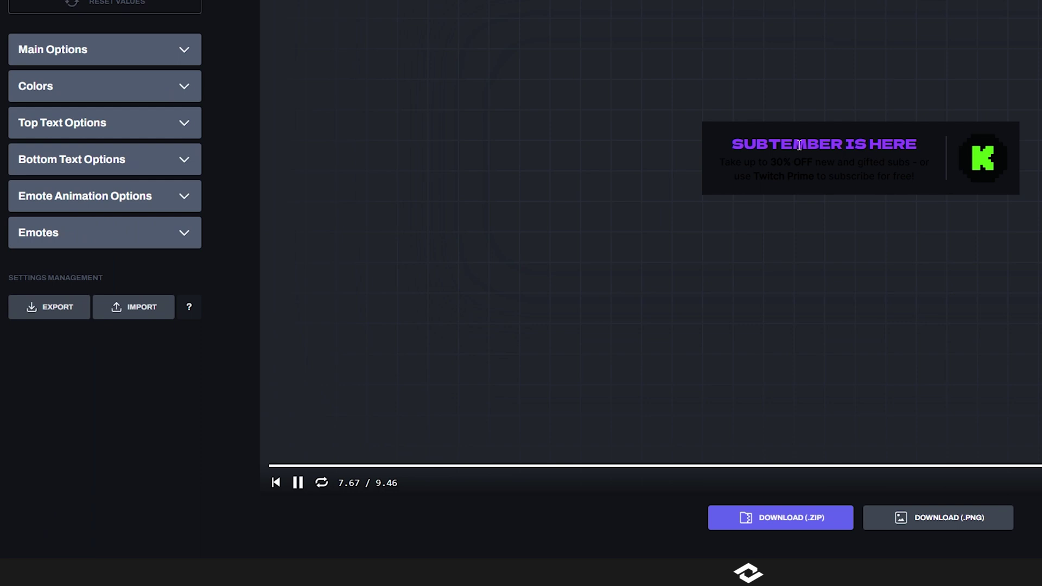
Set the Top Text font colour to a green preset.
{"action": "left_click", "coordinate": [76, 122]}
{"action": "scroll", "coordinate": [161, 255], "scroll_direction": "down", "scroll_amount": 5}
{"action": "scroll", "coordinate": [160, 264], "scroll_direction": "down", "scroll_amount": 1}
{"action": "left_click", "coordinate": [165, 264]}
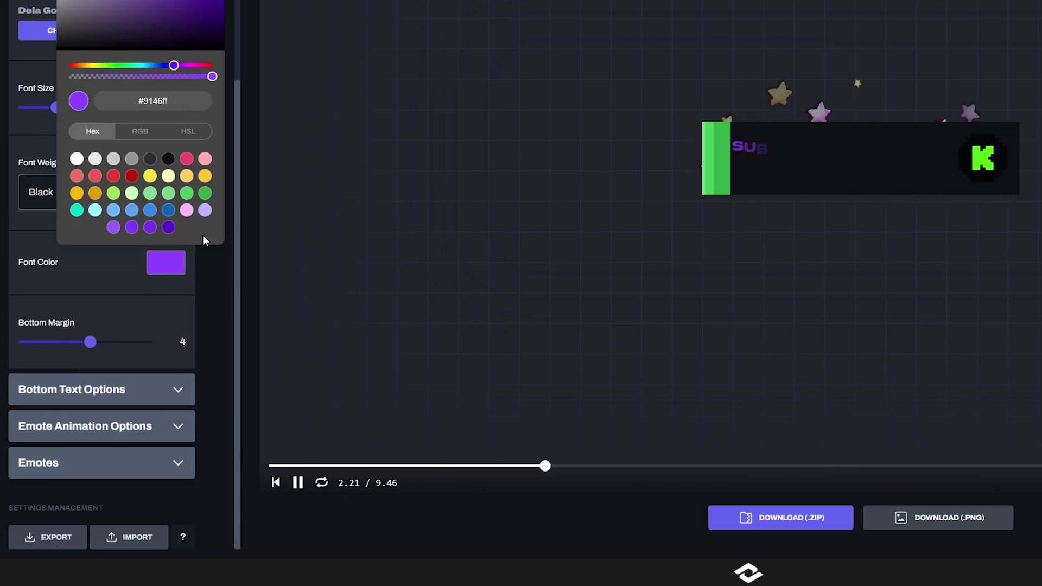
{"action": "left_click", "coordinate": [187, 194]}
Set the Bottom Text font colour to white.
{"action": "left_click", "coordinate": [179, 399]}
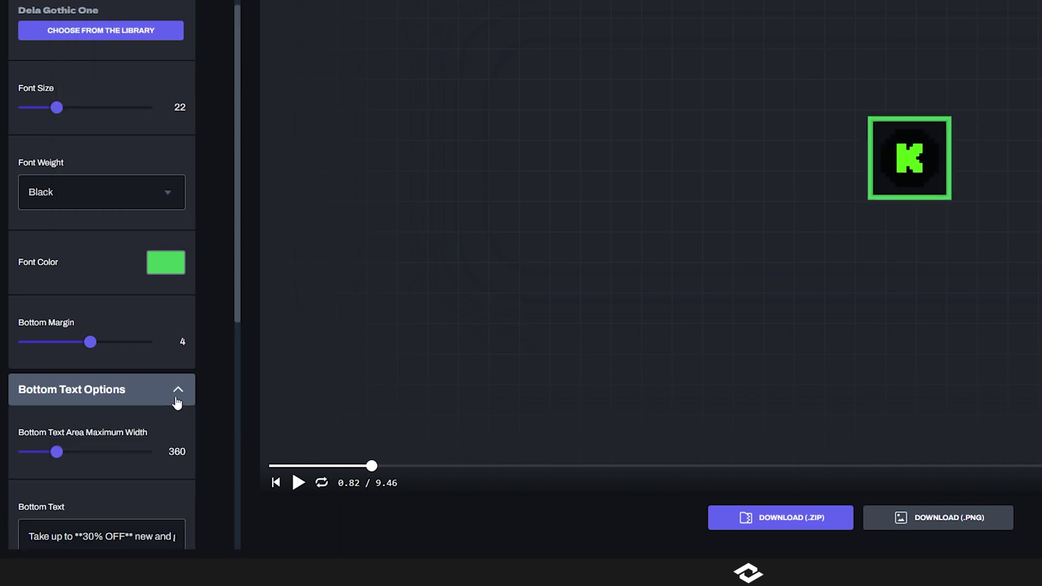
{"action": "scroll", "coordinate": [171, 407], "scroll_direction": "down", "scroll_amount": 6}
{"action": "scroll", "coordinate": [171, 405], "scroll_direction": "down", "scroll_amount": 2}
{"action": "left_click", "coordinate": [168, 451]}
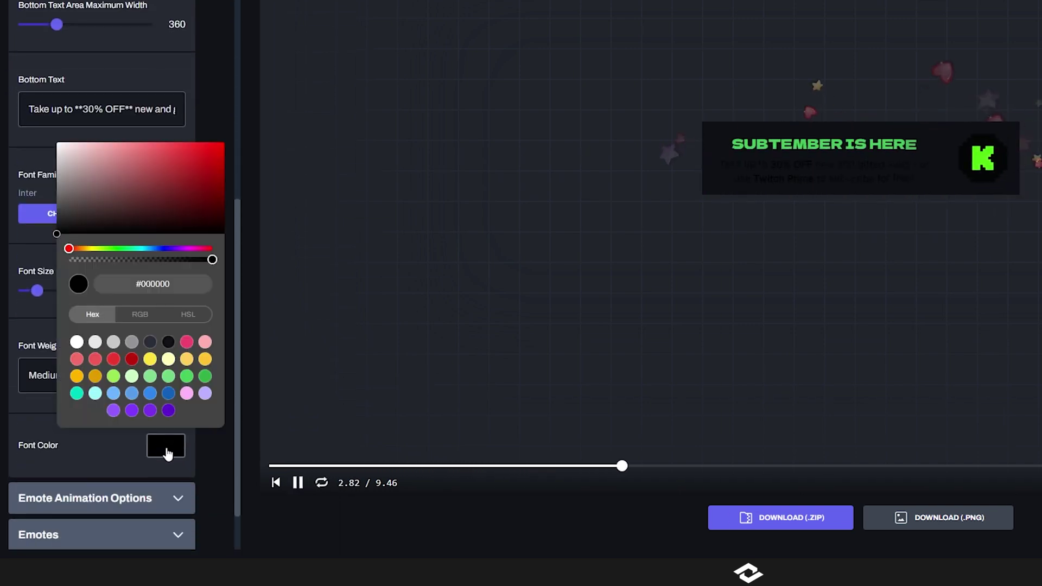
{"action": "left_click", "coordinate": [76, 342]}
{"action": "left_click", "coordinate": [224, 103]}
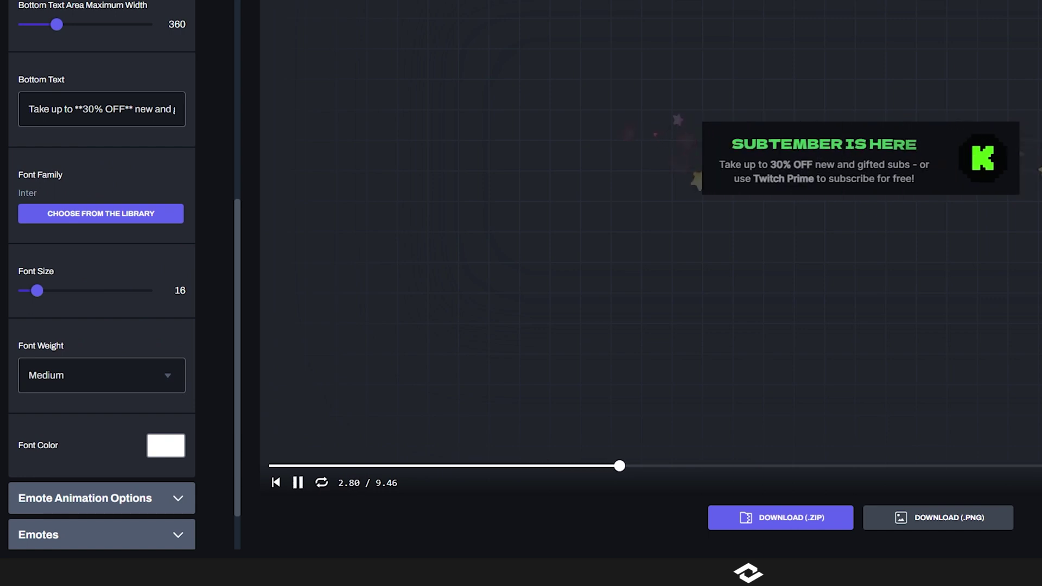
{"action": "scroll", "coordinate": [181, 37], "scroll_direction": "up", "scroll_amount": 6}
{"action": "scroll", "coordinate": [182, 37], "scroll_direction": "up", "scroll_amount": 4}
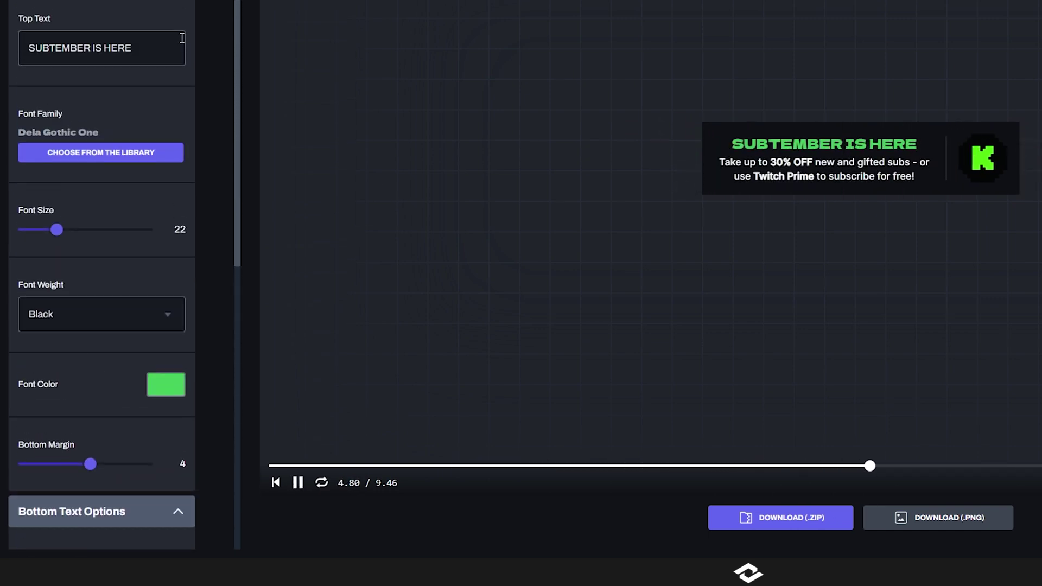
{"action": "scroll", "coordinate": [182, 38], "scroll_direction": "up", "scroll_amount": 2}
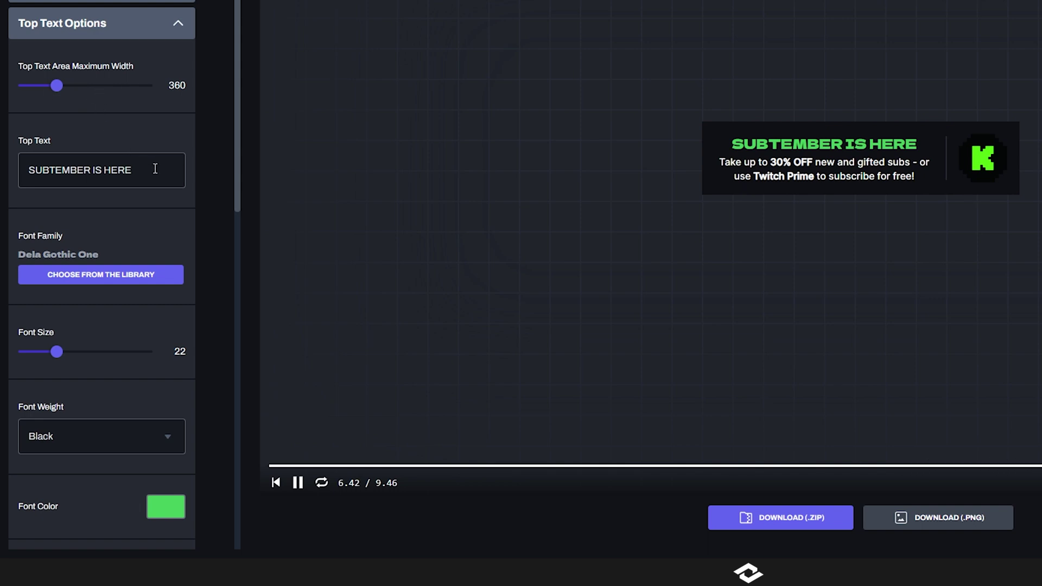
Change the headline to 'CHECK ME OUT ON KICK' with font size 38.
{"action": "type", "text": "CH"}
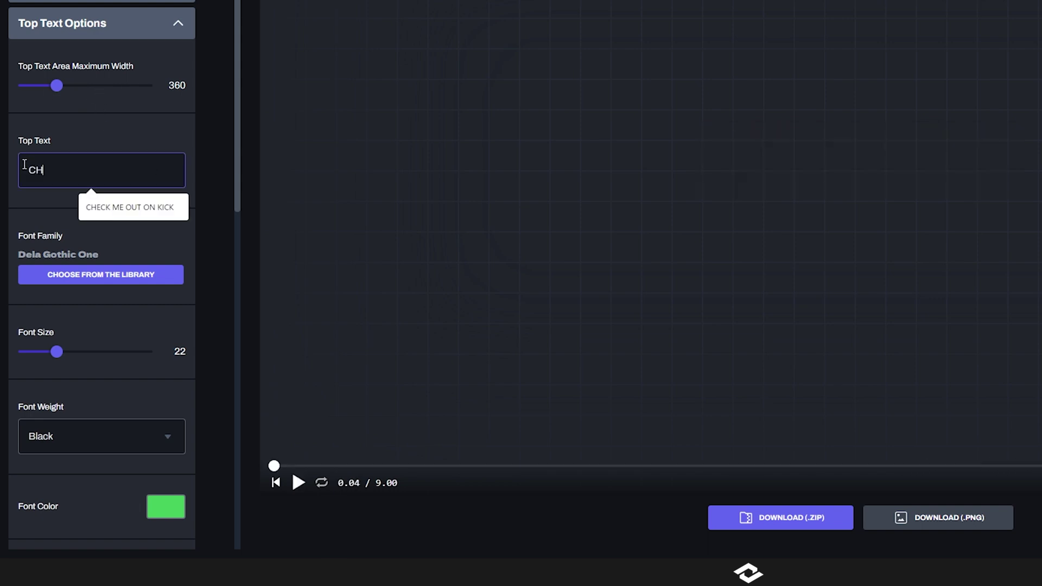
{"action": "type", "text": "ECK ME OUT ON KICK"}
{"action": "left_click", "coordinate": [130, 209]}
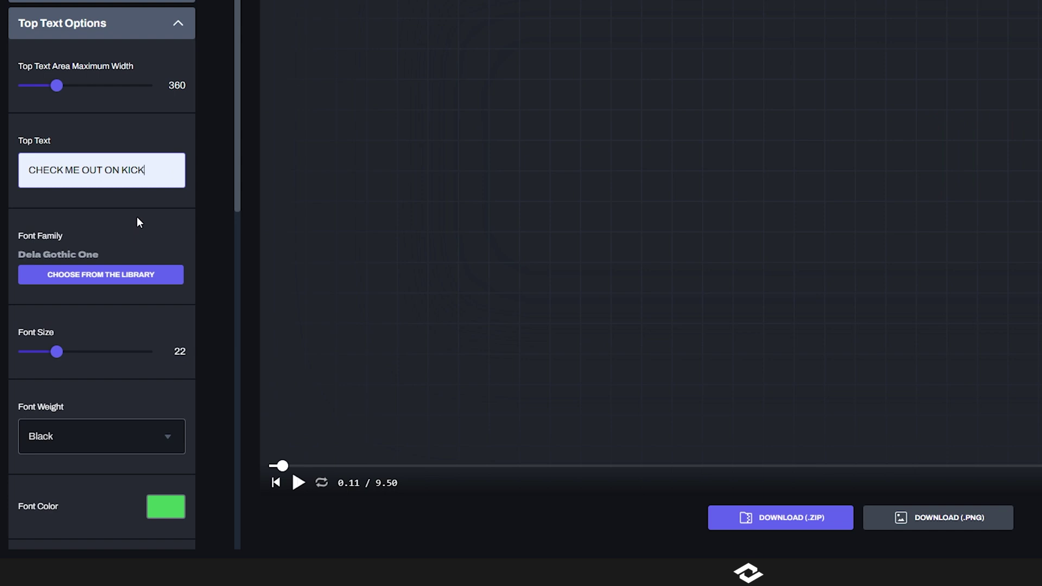
{"action": "left_click_drag", "start_coordinate": [57, 351], "coordinate": [108, 352]}
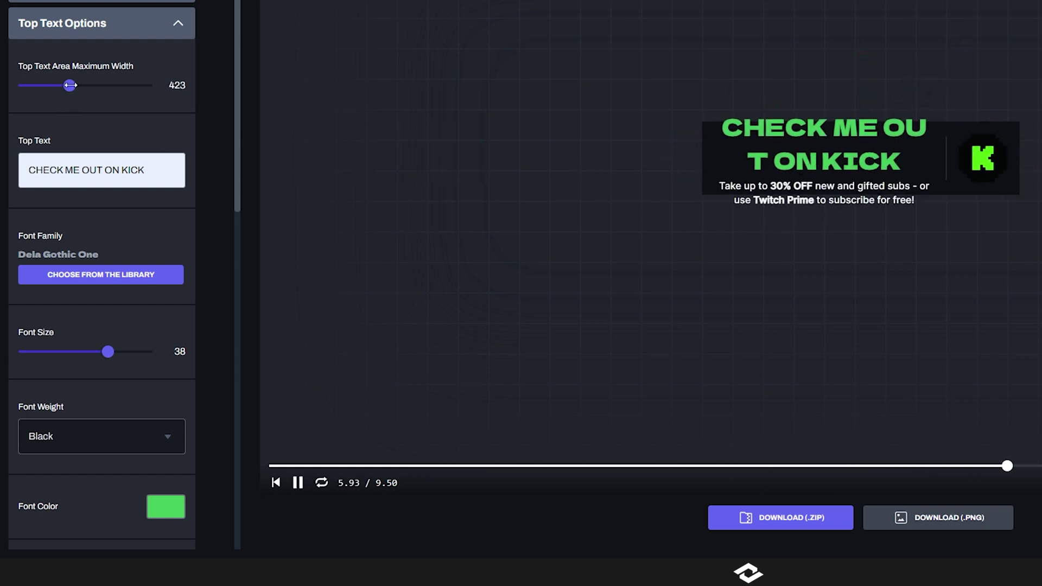
Widen Top Text Area Maximum Width to 627 and set Widget Height to 144.
{"action": "left_click_drag", "start_coordinate": [84, 85], "coordinate": [94, 85]}
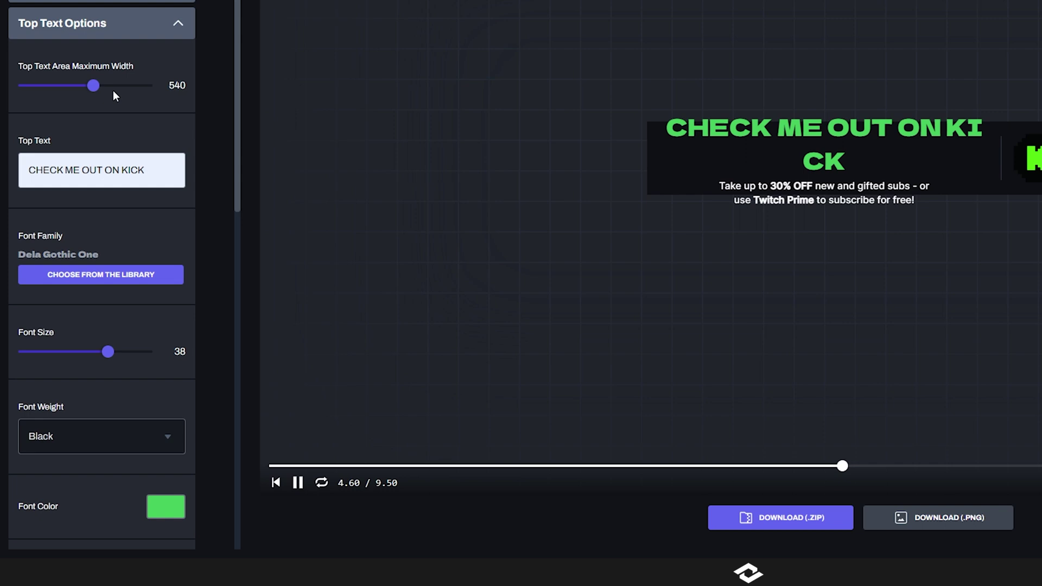
{"action": "left_click_drag", "start_coordinate": [108, 85], "coordinate": [111, 85]}
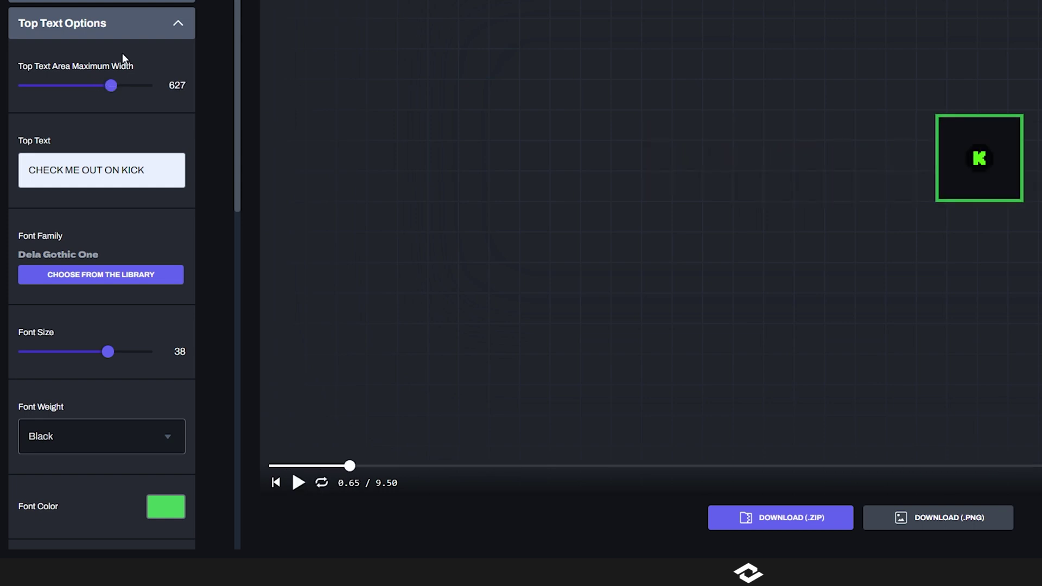
{"action": "scroll", "coordinate": [124, 33], "scroll_direction": "up", "scroll_amount": 7}
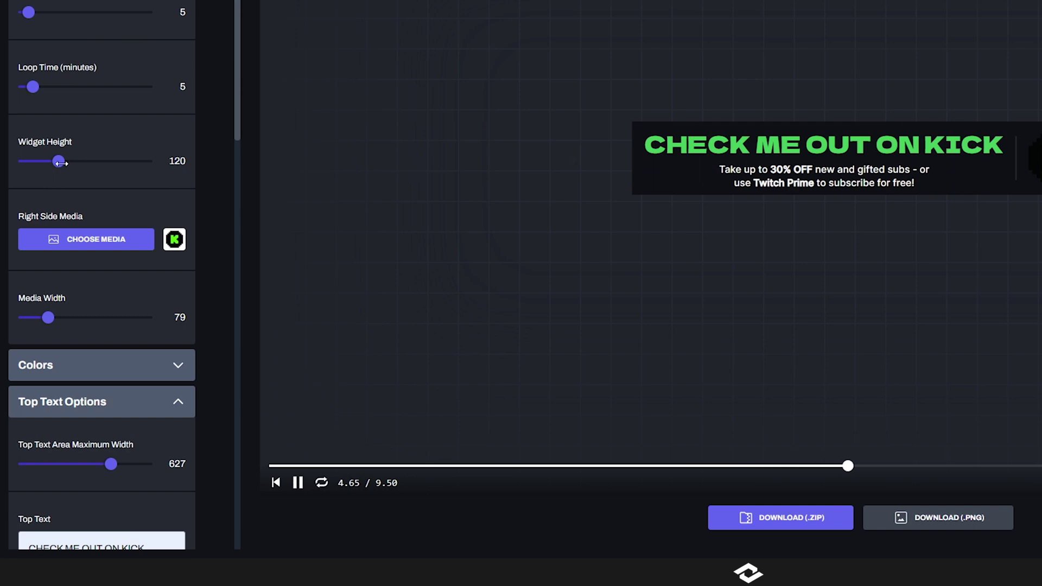
{"action": "left_click_drag", "start_coordinate": [65, 162], "coordinate": [70, 161]}
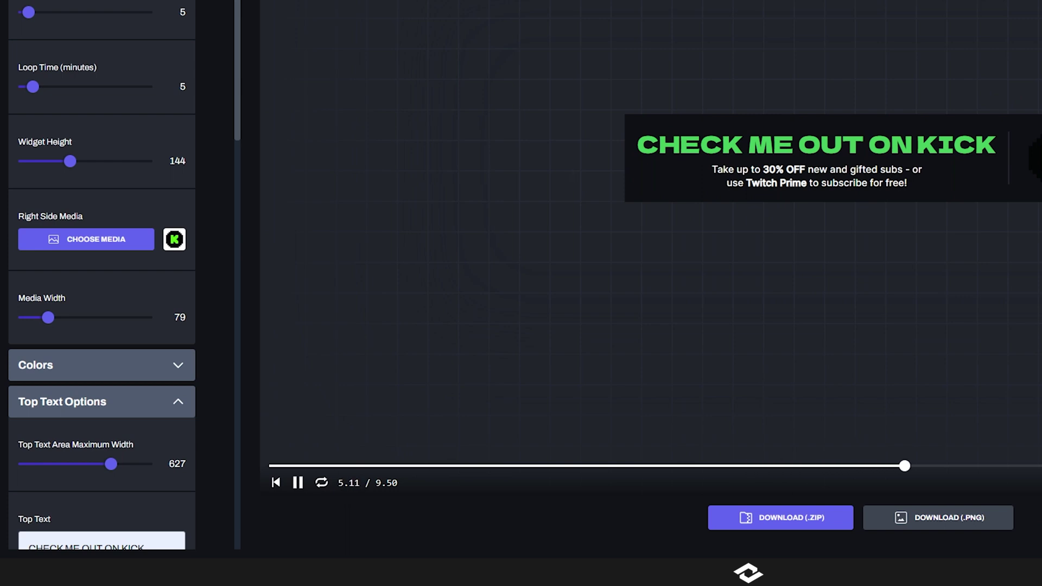
{"action": "scroll", "coordinate": [102, 271], "scroll_direction": "down", "scroll_amount": 7}
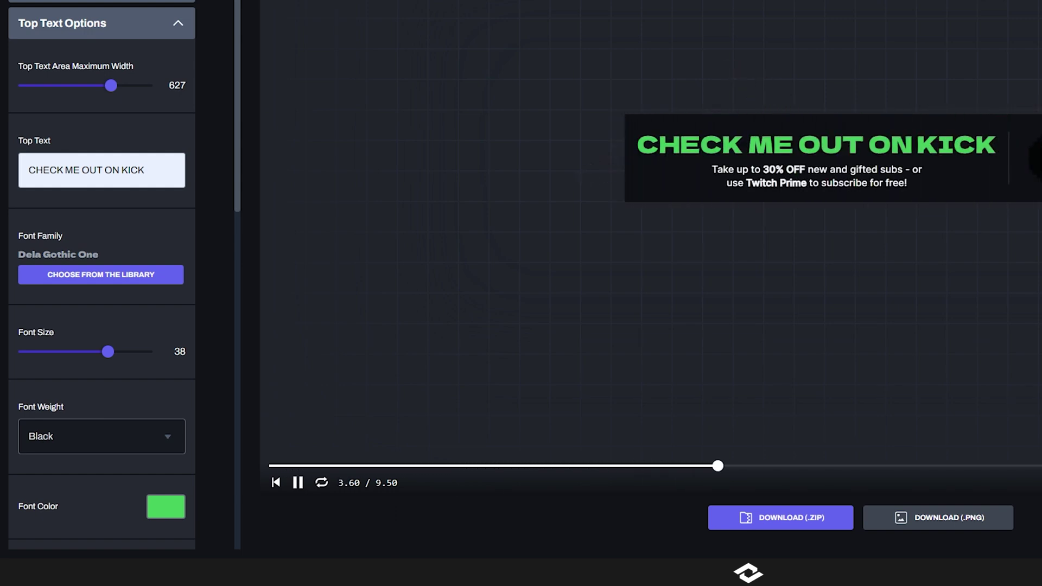
{"action": "scroll", "coordinate": [106, 172], "scroll_direction": "down", "scroll_amount": 5}
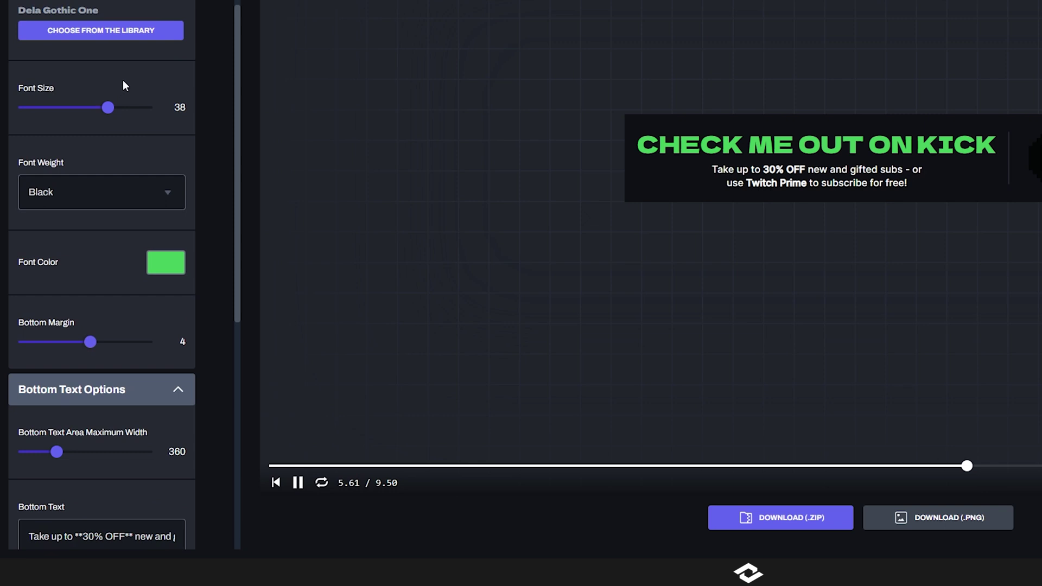
{"action": "left_click", "coordinate": [106, 33]}
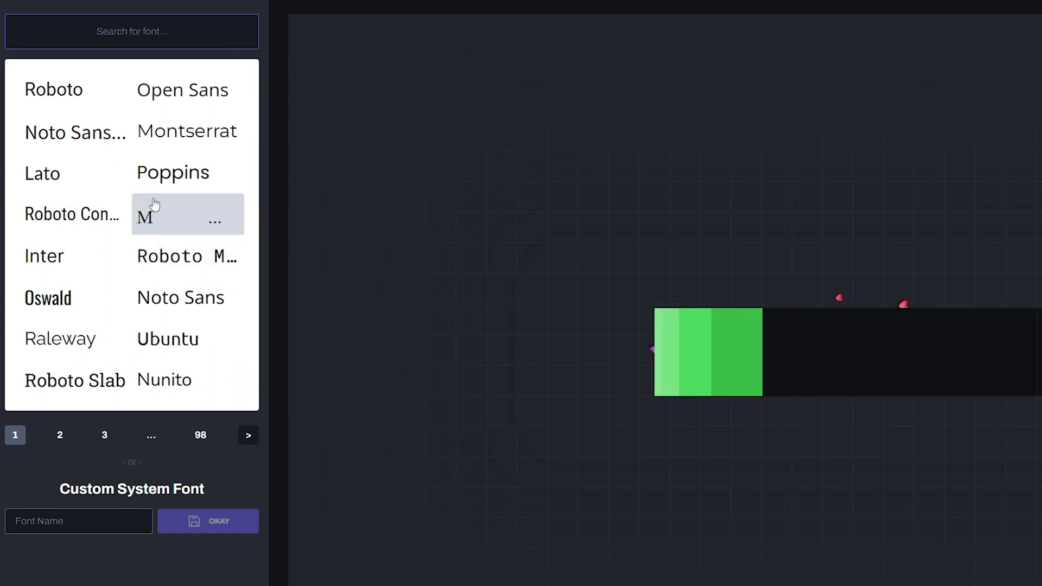
{"action": "type", "text": "roboto"}
{"action": "type", "text": "osw"}
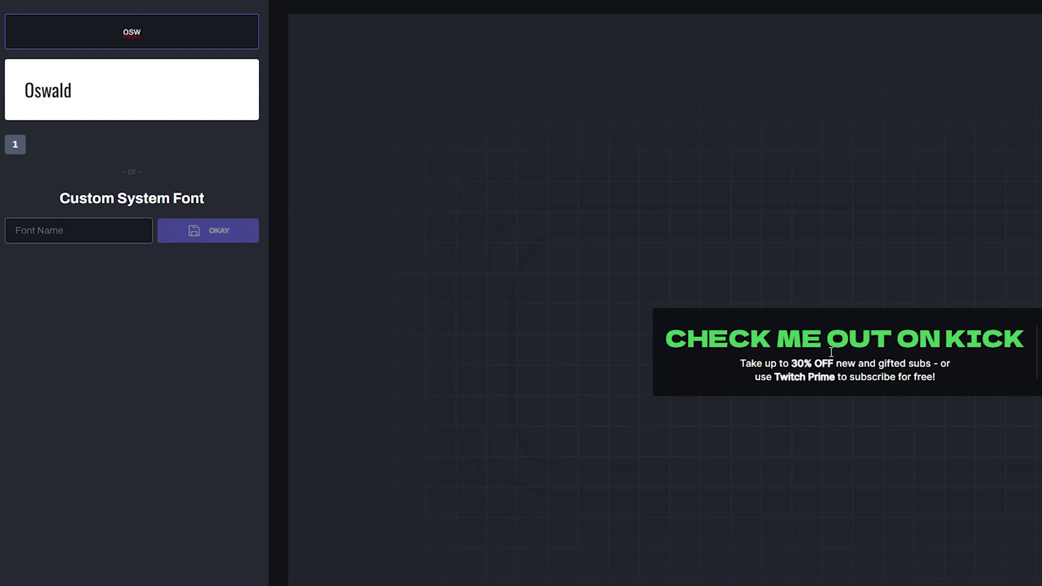
{"action": "left_click", "coordinate": [72, 226]}
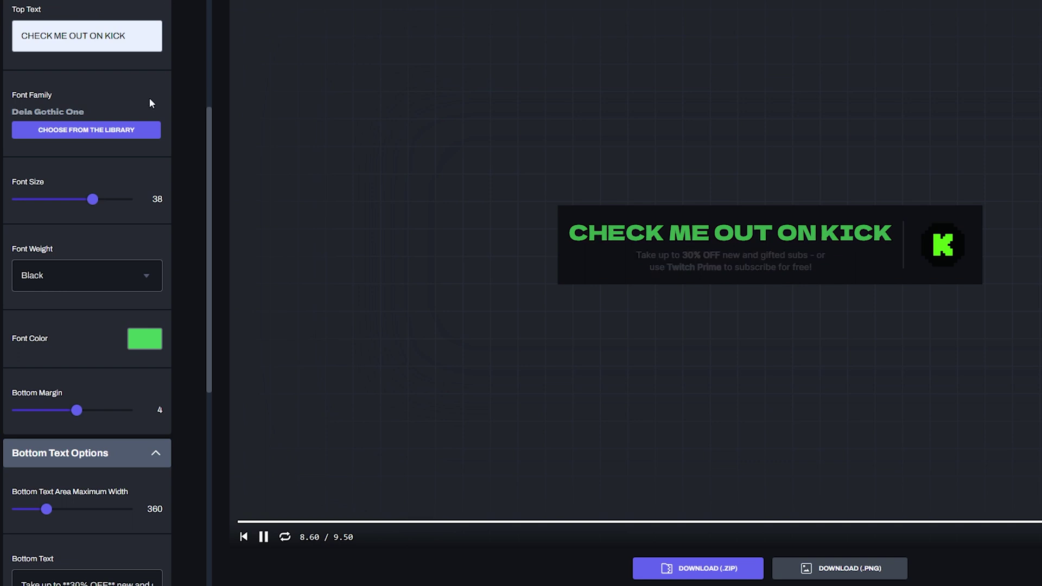
Keep the Black headline weight, set its bottom margin to 2, and collapse Top Text Options.
{"action": "left_click", "coordinate": [73, 282]}
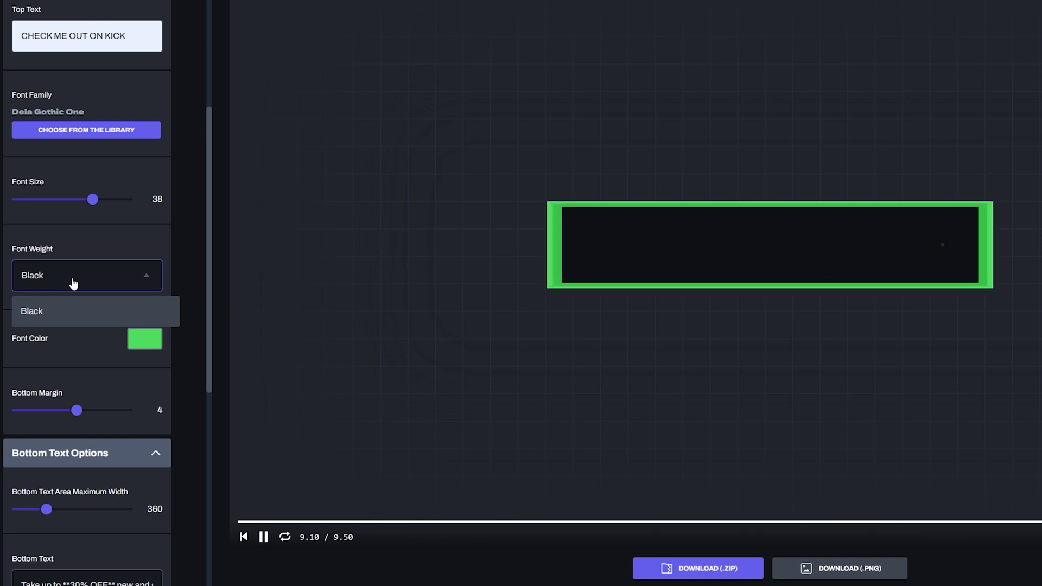
{"action": "left_click", "coordinate": [104, 300]}
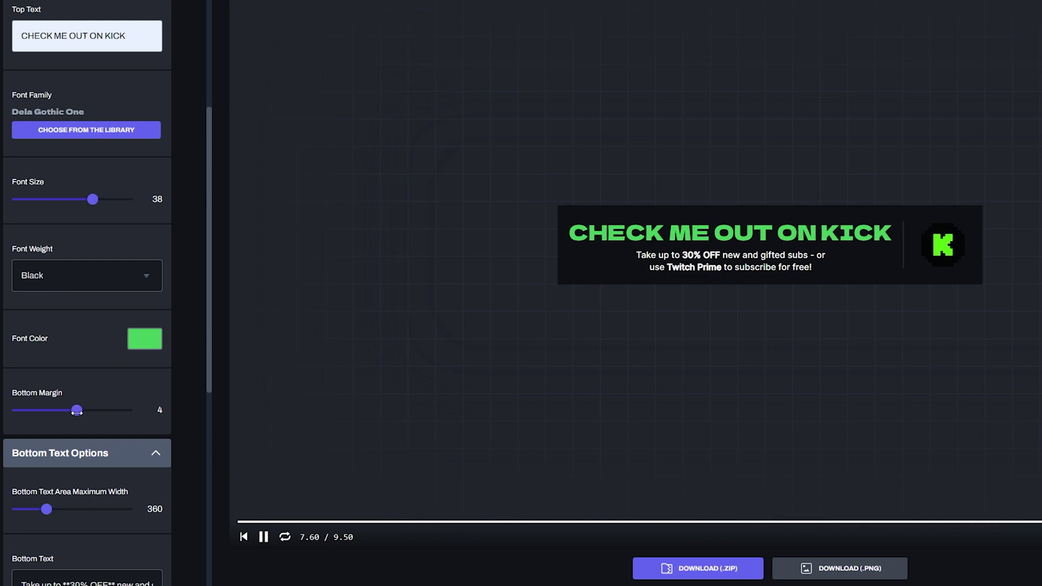
{"action": "left_click_drag", "start_coordinate": [76, 412], "coordinate": [74, 412]}
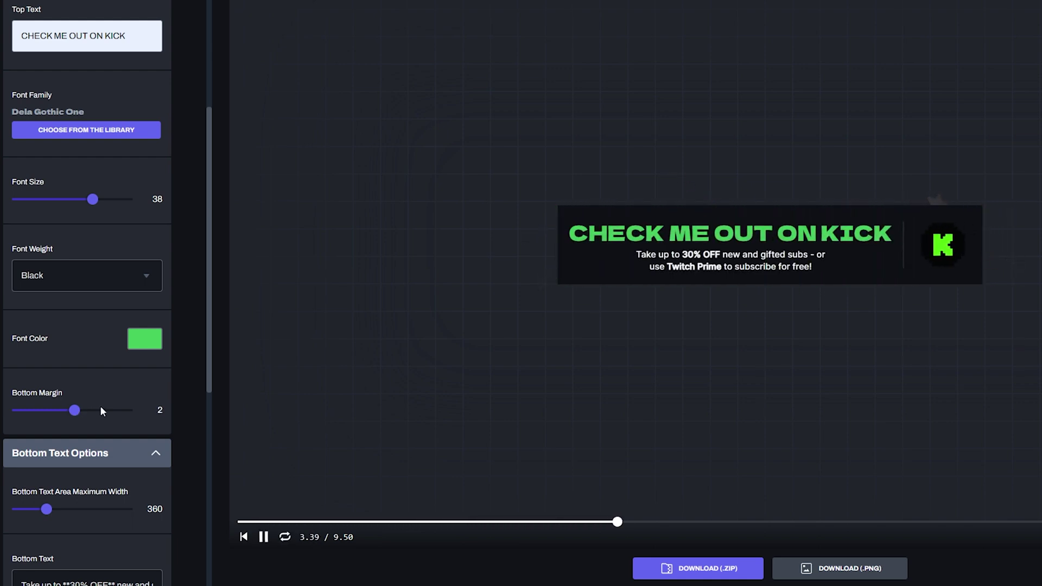
{"action": "scroll", "coordinate": [109, 130], "scroll_direction": "up", "scroll_amount": 3}
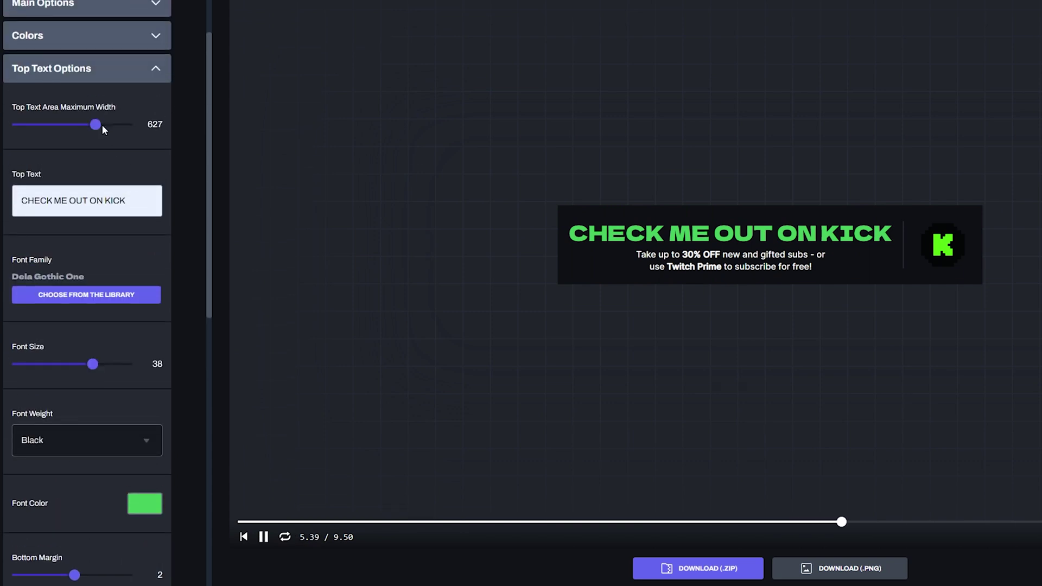
{"action": "left_click", "coordinate": [106, 76]}
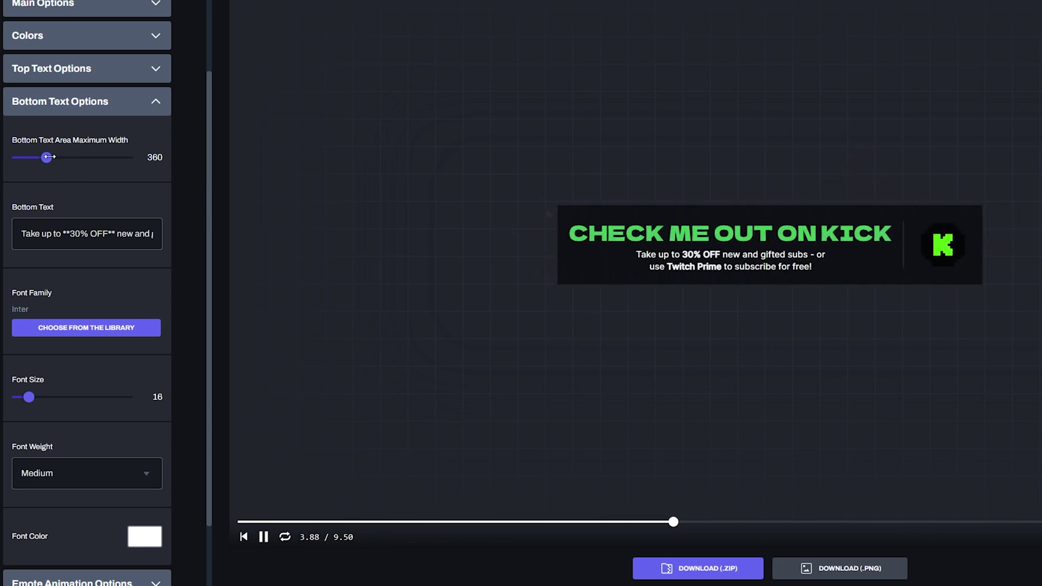
Widen the Bottom Text Area Maximum Width to 441 and check the bold 30% OFF markup.
{"action": "left_click_drag", "start_coordinate": [51, 156], "coordinate": [62, 158]}
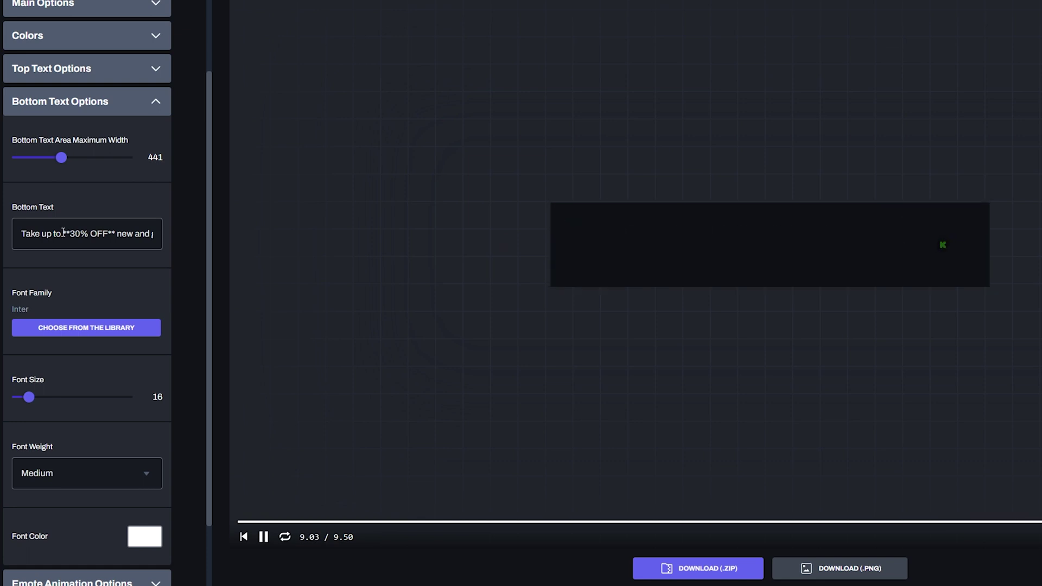
{"action": "left_click_drag", "start_coordinate": [61, 233], "coordinate": [20, 233]}
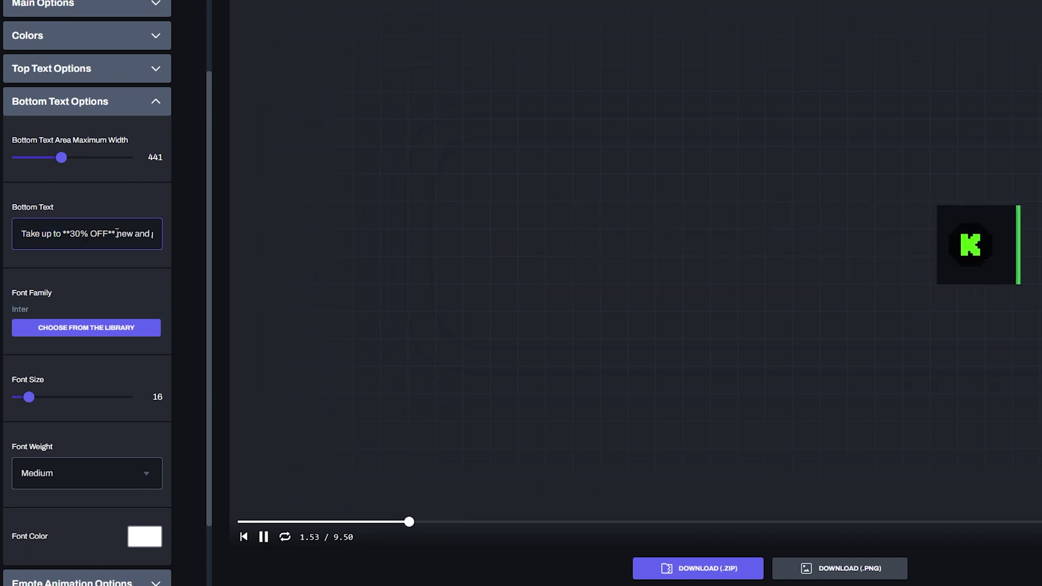
{"action": "left_click_drag", "start_coordinate": [116, 233], "coordinate": [63, 233]}
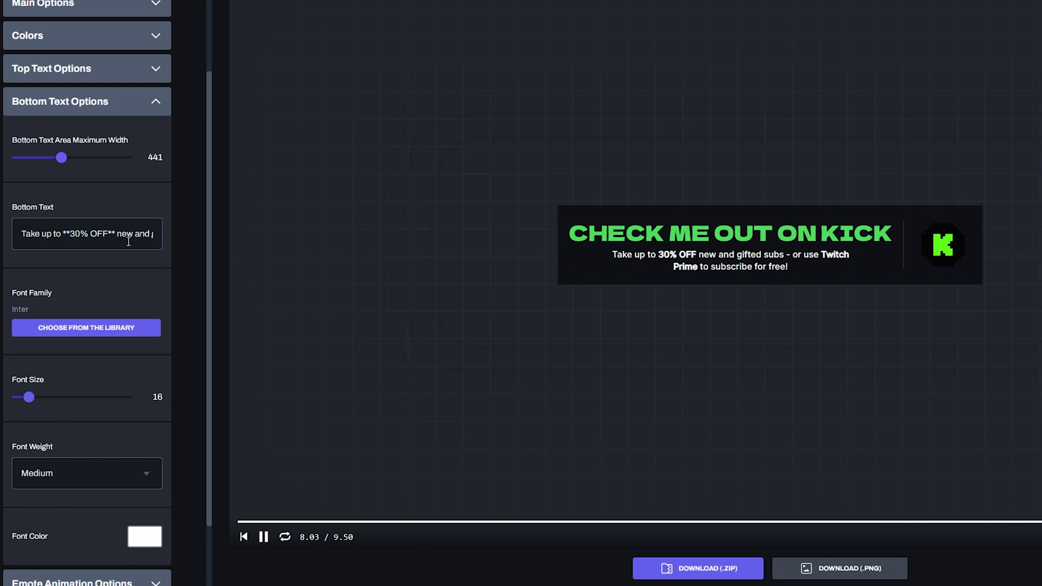
{"action": "left_click_drag", "start_coordinate": [116, 235], "coordinate": [63, 234]}
{"action": "left_click", "coordinate": [102, 236]}
Keep the bottom text font weight at Medium, then move from Bottom Text to Emote Animation Options.
{"action": "scroll", "coordinate": [111, 341], "scroll_direction": "down", "scroll_amount": 2}
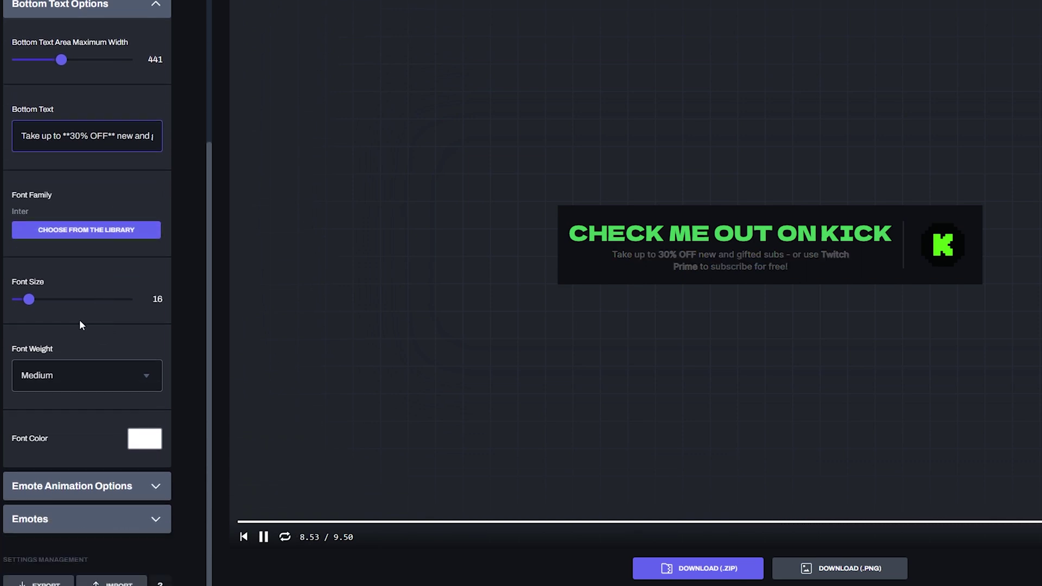
{"action": "left_click", "coordinate": [110, 384]}
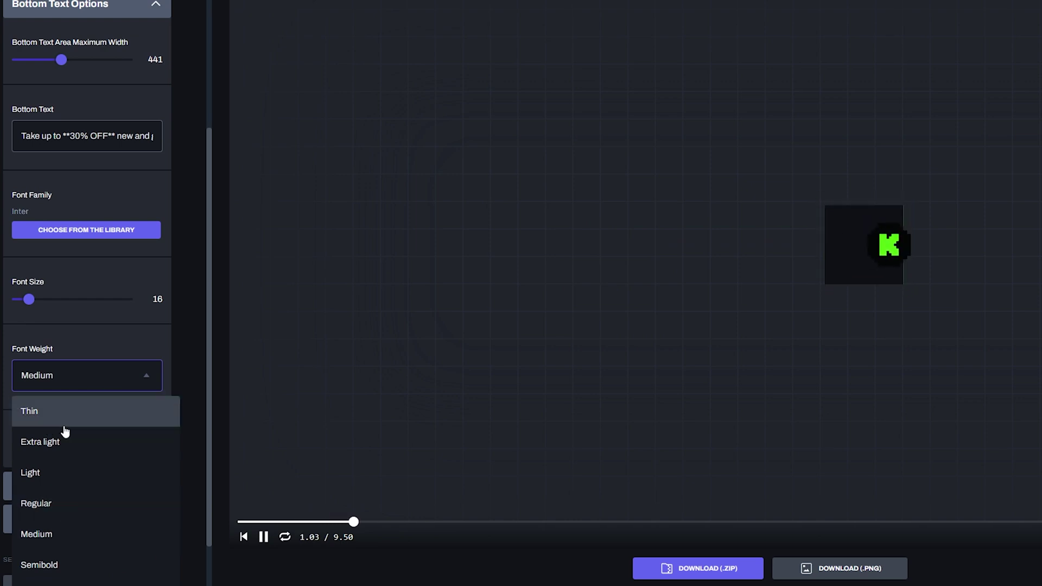
{"action": "left_click", "coordinate": [100, 385]}
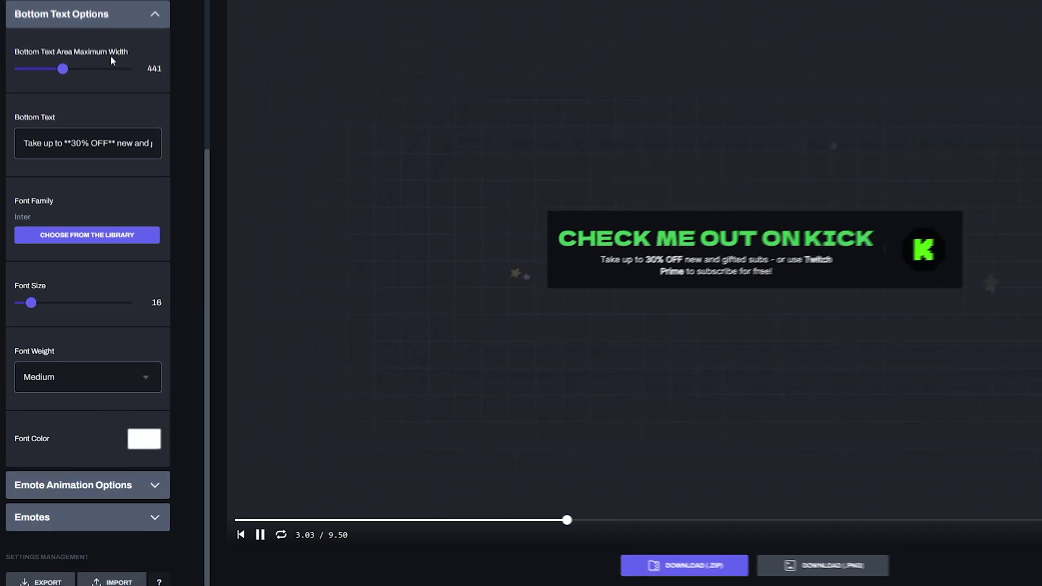
{"action": "left_click", "coordinate": [117, 120]}
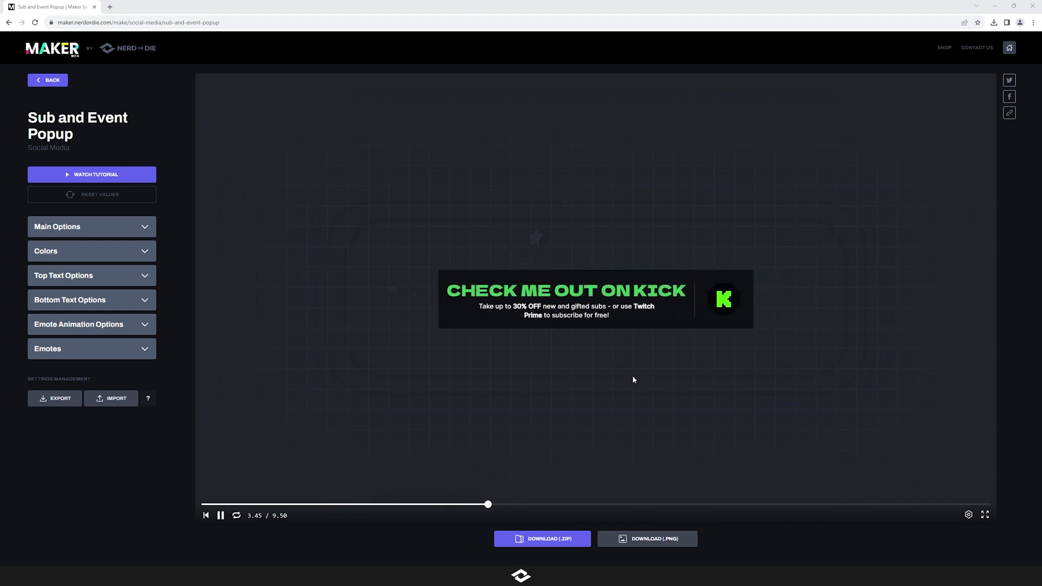
{"action": "left_click", "coordinate": [130, 326]}
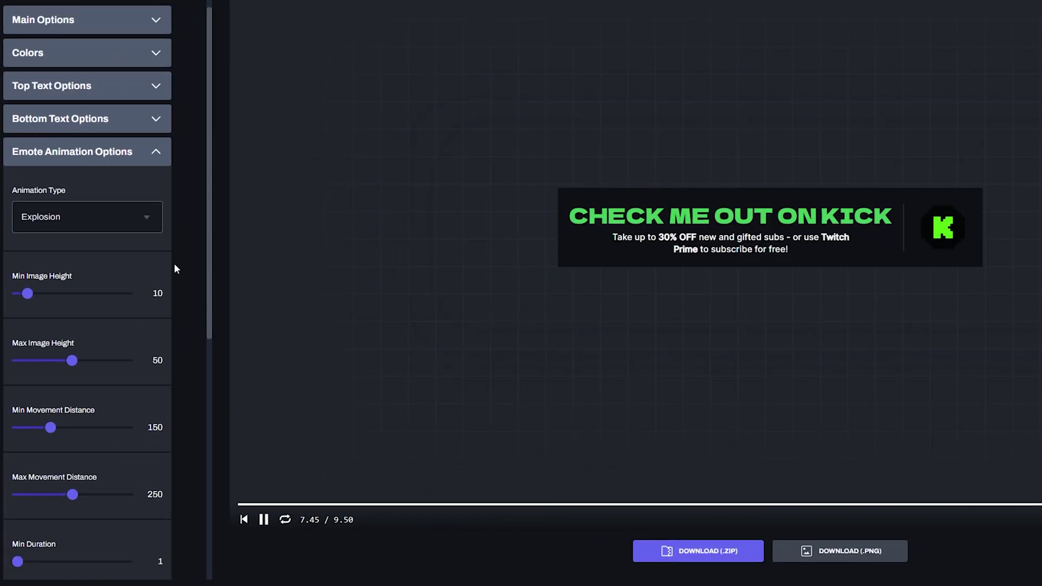
Preview the Particle and None emote animation types, then return to Explosion.
{"action": "left_click", "coordinate": [120, 218]}
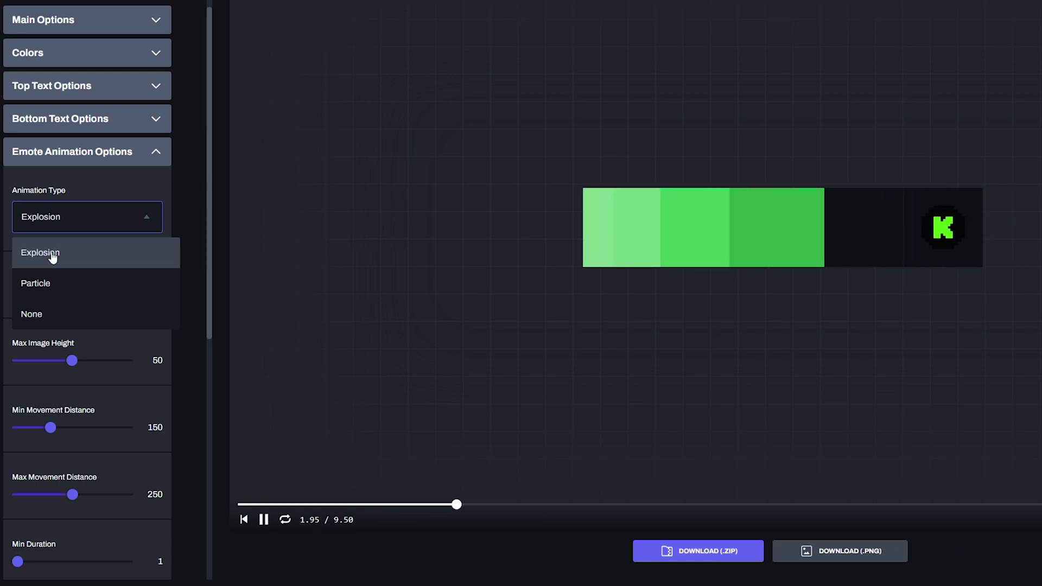
{"action": "left_click", "coordinate": [76, 284]}
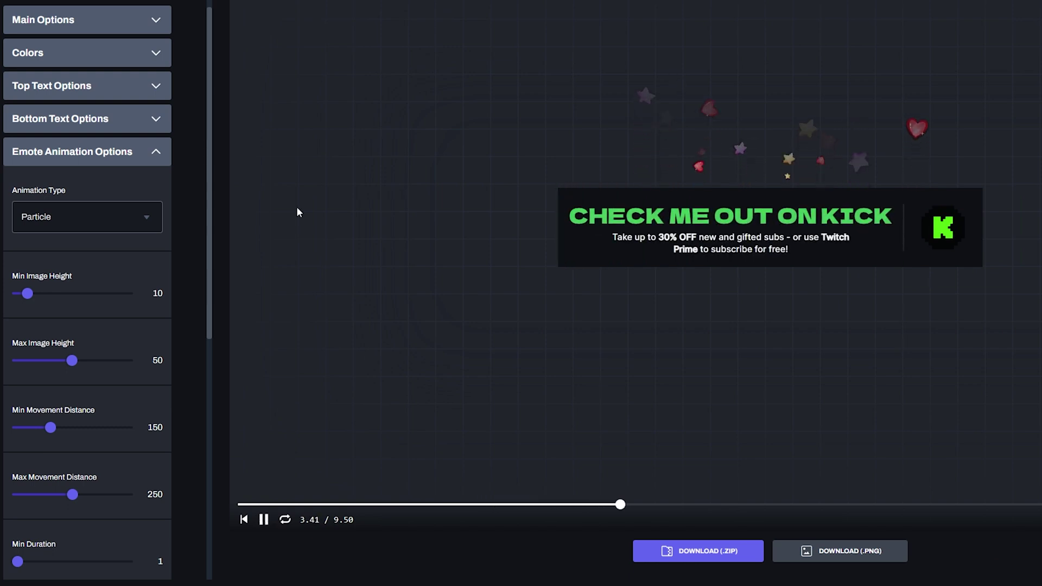
{"action": "left_click", "coordinate": [99, 224]}
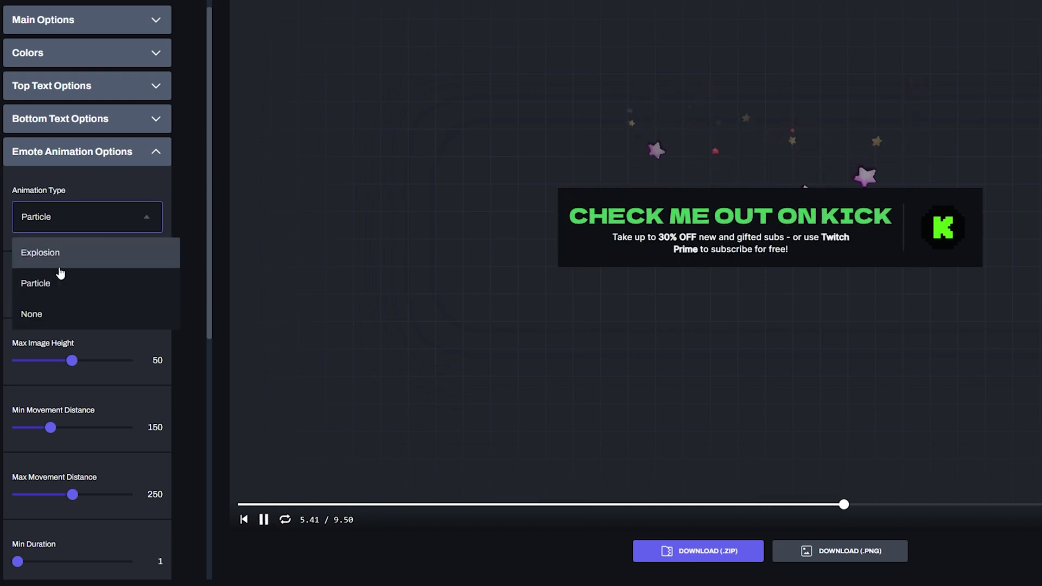
{"action": "left_click", "coordinate": [46, 309]}
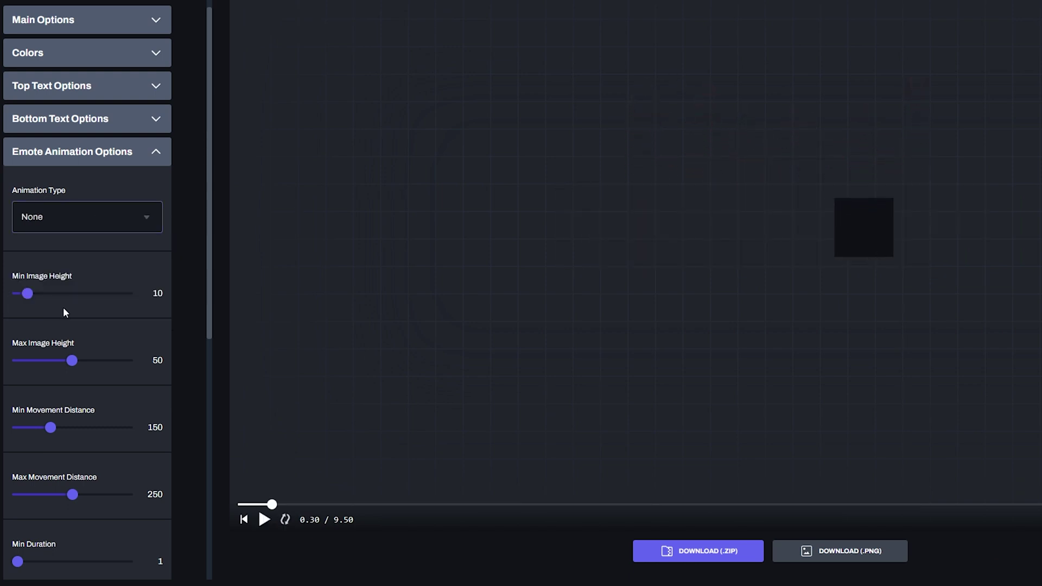
{"action": "left_click", "coordinate": [65, 235]}
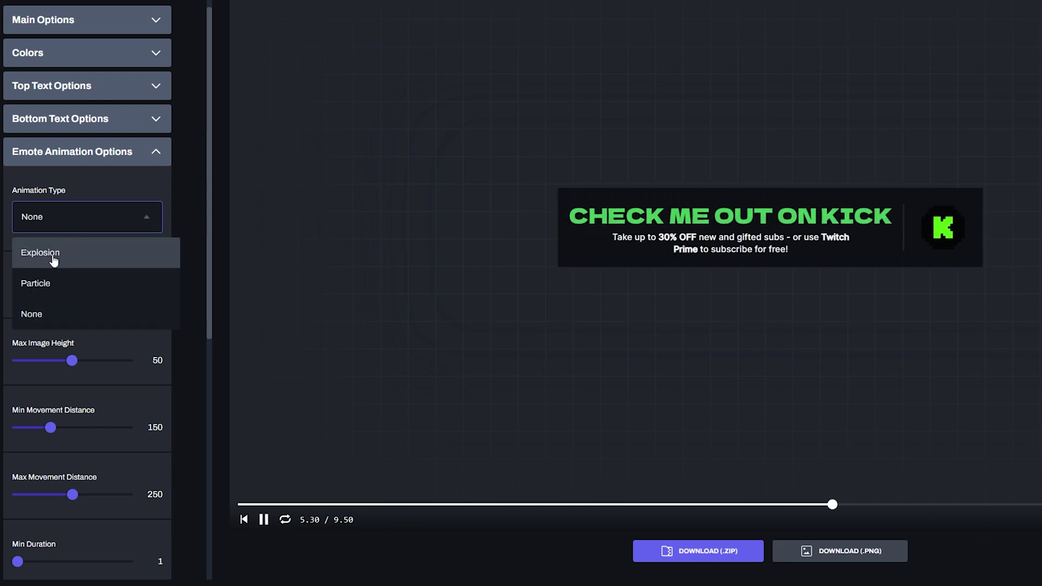
{"action": "left_click", "coordinate": [49, 251]}
Set the emote image heights to a minimum of 16 and a maximum of 39.
{"action": "scroll", "coordinate": [185, 201], "scroll_direction": "down", "scroll_amount": 1}
{"action": "scroll", "coordinate": [186, 201], "scroll_direction": "down", "scroll_amount": 1}
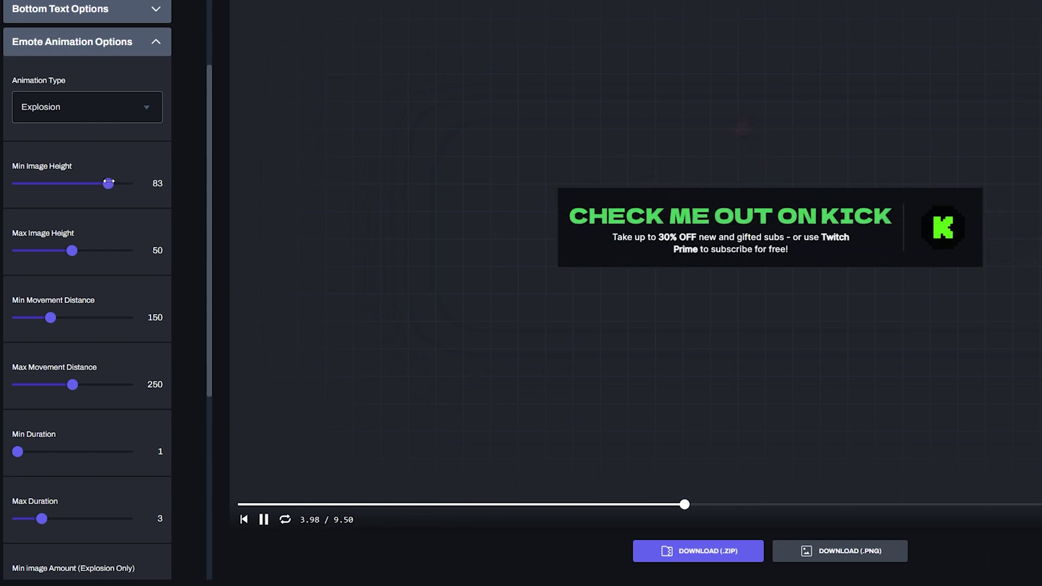
{"action": "left_click_drag", "start_coordinate": [111, 250], "coordinate": [247, 291]}
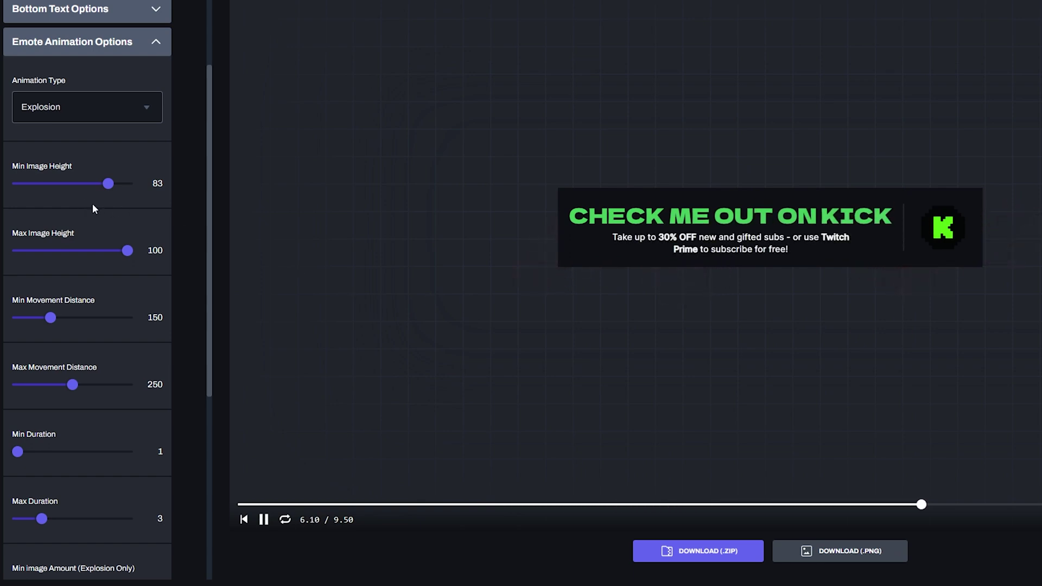
{"action": "left_click", "coordinate": [34, 183]}
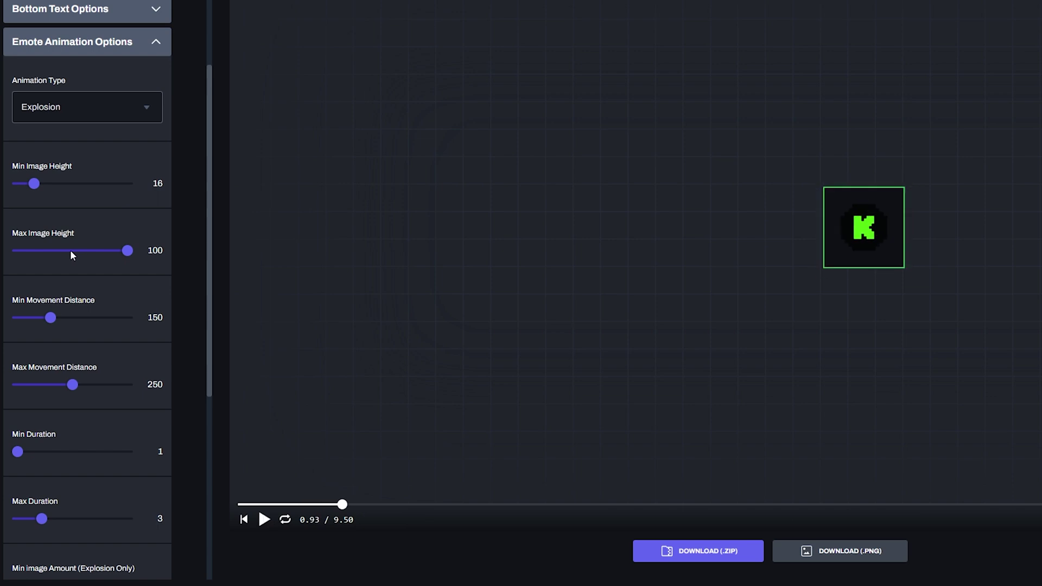
{"action": "left_click_drag", "start_coordinate": [70, 250], "coordinate": [61, 251]}
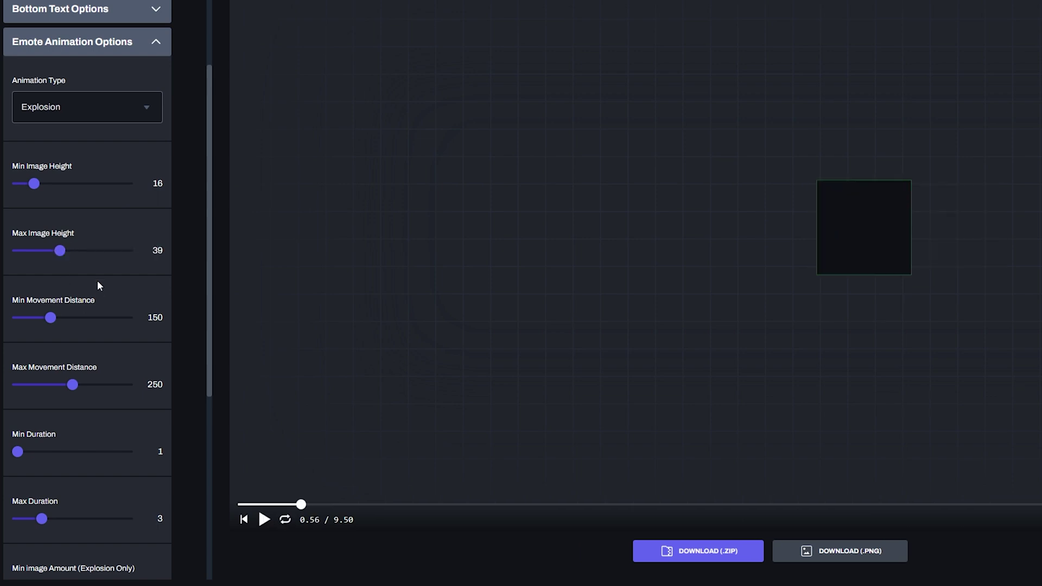
{"action": "scroll", "coordinate": [98, 278], "scroll_direction": "down", "scroll_amount": 2}
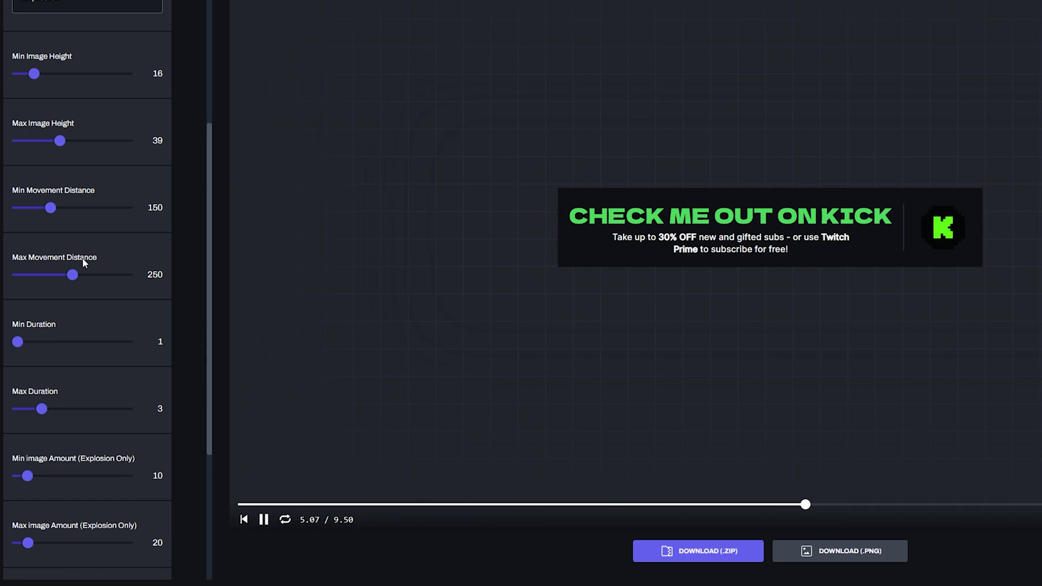
{"action": "scroll", "coordinate": [87, 266], "scroll_direction": "down", "scroll_amount": 2}
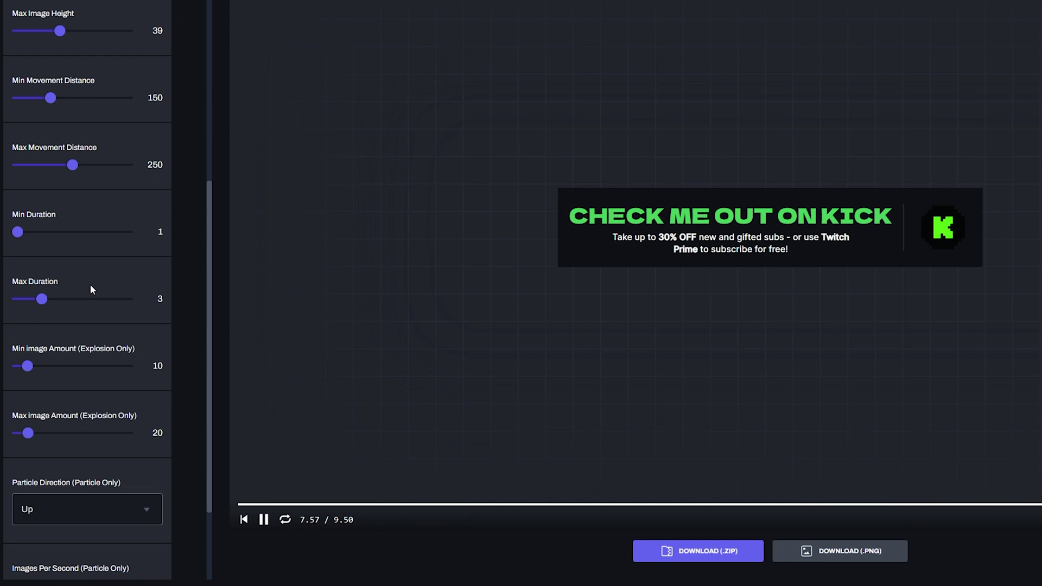
{"action": "scroll", "coordinate": [82, 279], "scroll_direction": "down", "scroll_amount": 2}
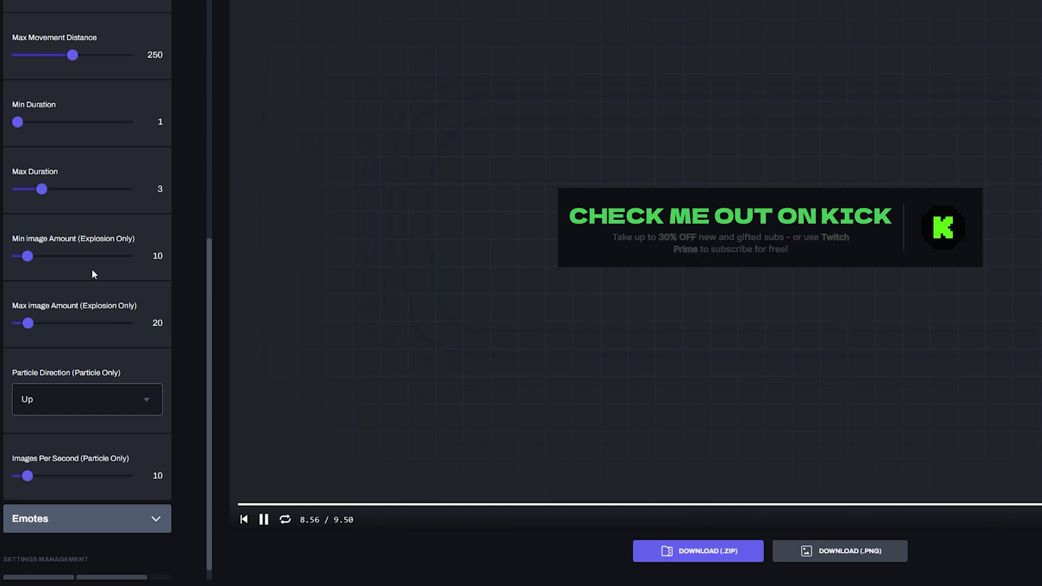
Set explosion image amounts to 64–200 and switch the emote animation to Particle.
{"action": "left_click_drag", "start_coordinate": [77, 256], "coordinate": [87, 256]}
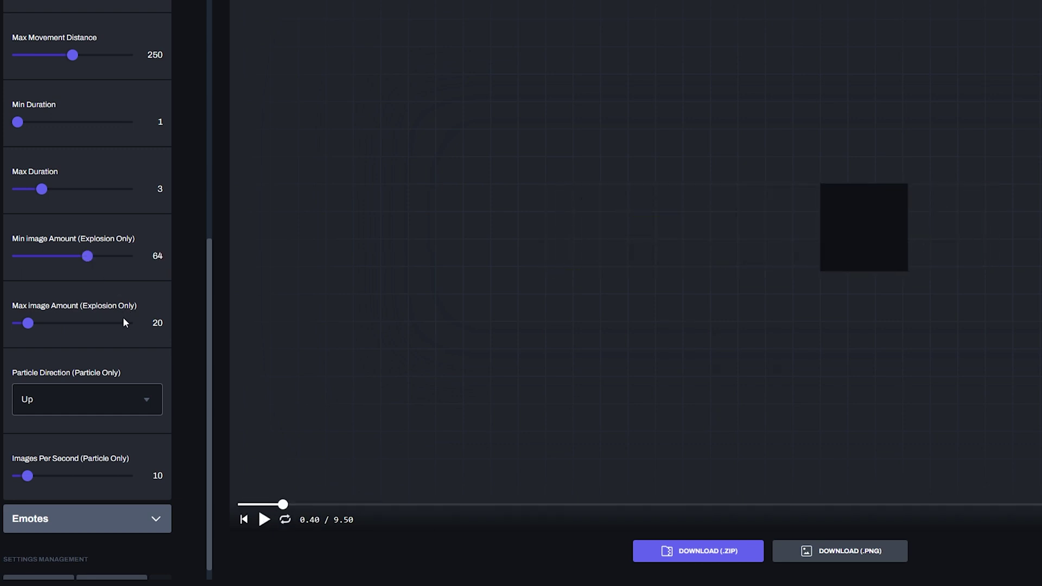
{"action": "left_click_drag", "start_coordinate": [123, 323], "coordinate": [136, 324]}
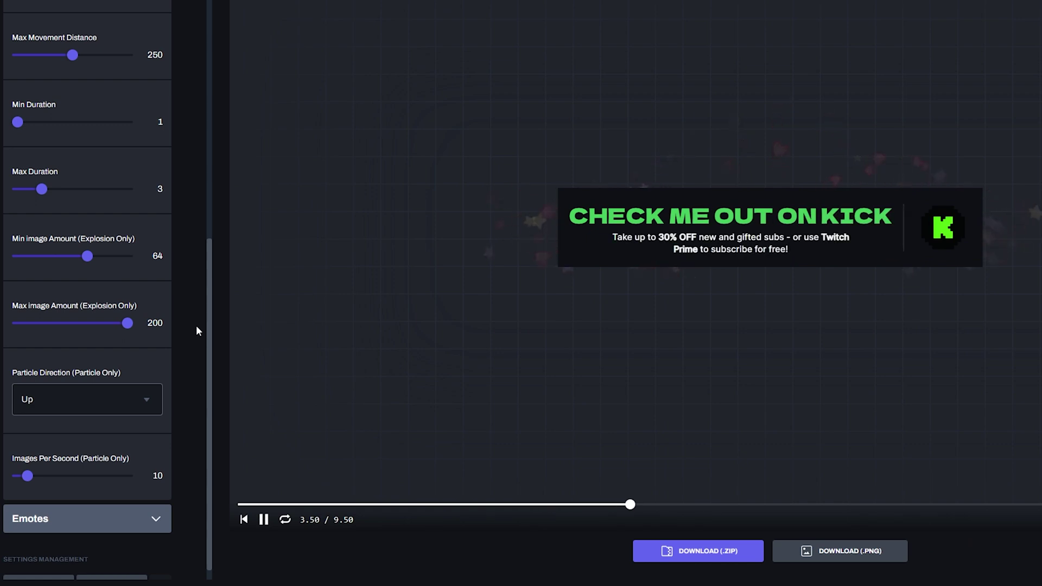
{"action": "scroll", "coordinate": [122, 326], "scroll_direction": "up", "scroll_amount": 5}
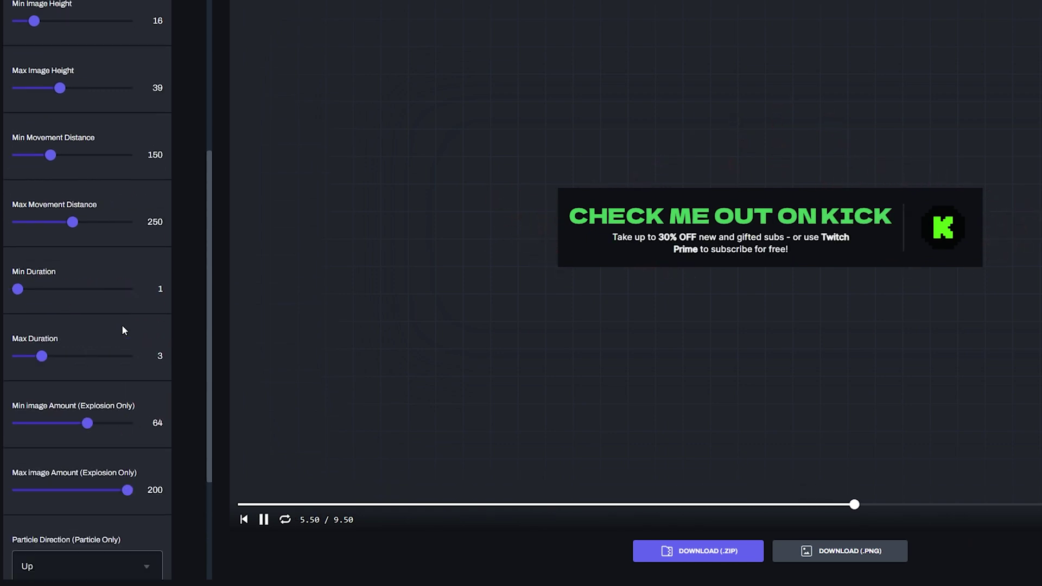
{"action": "left_click", "coordinate": [81, 66]}
{"action": "left_click", "coordinate": [109, 114]}
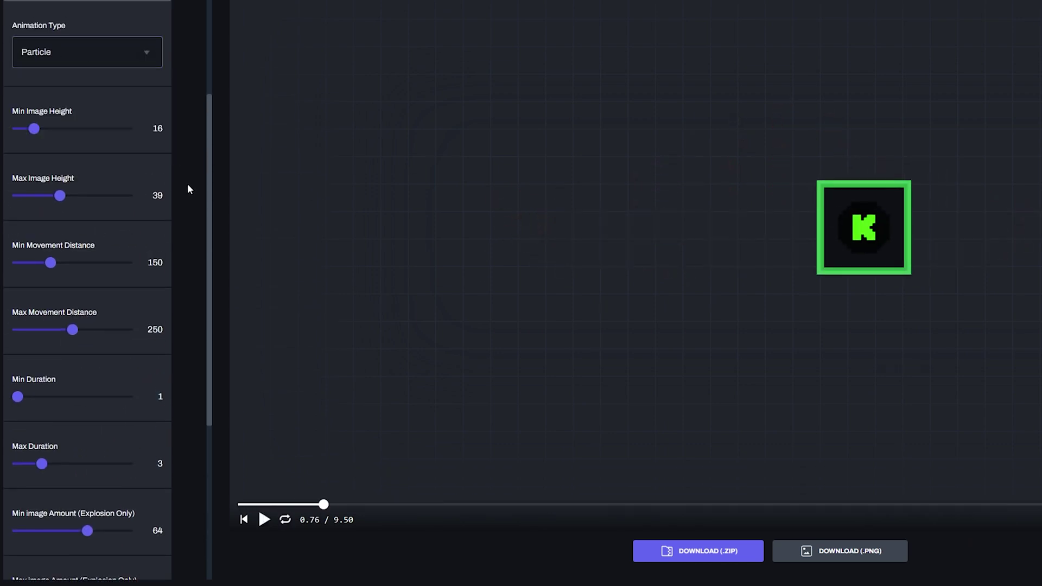
Make the particles travel Down at 100 images per second.
{"action": "scroll", "coordinate": [187, 184], "scroll_direction": "down", "scroll_amount": 5}
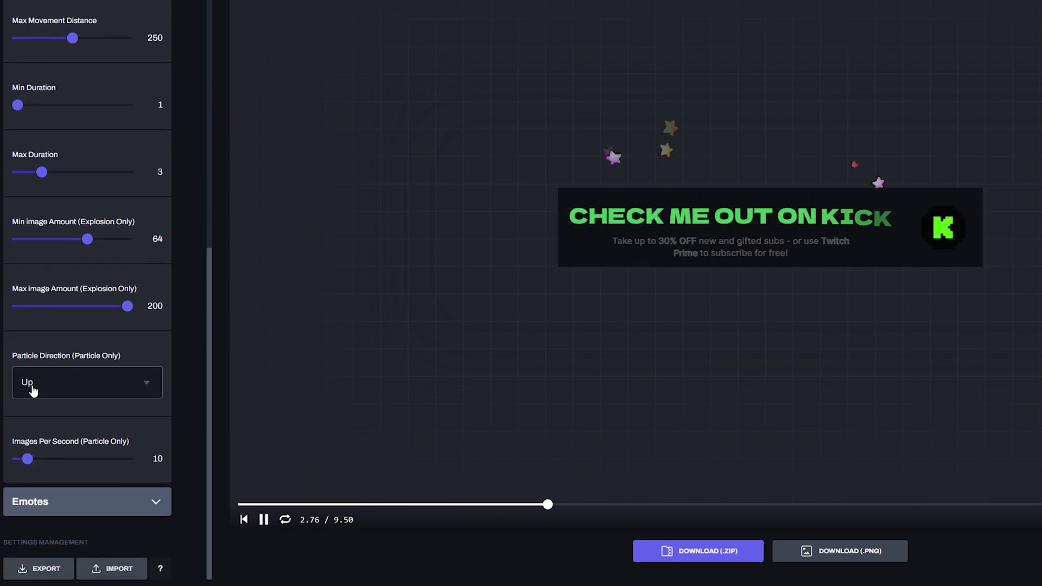
{"action": "left_click", "coordinate": [87, 378]}
{"action": "left_click", "coordinate": [56, 448]}
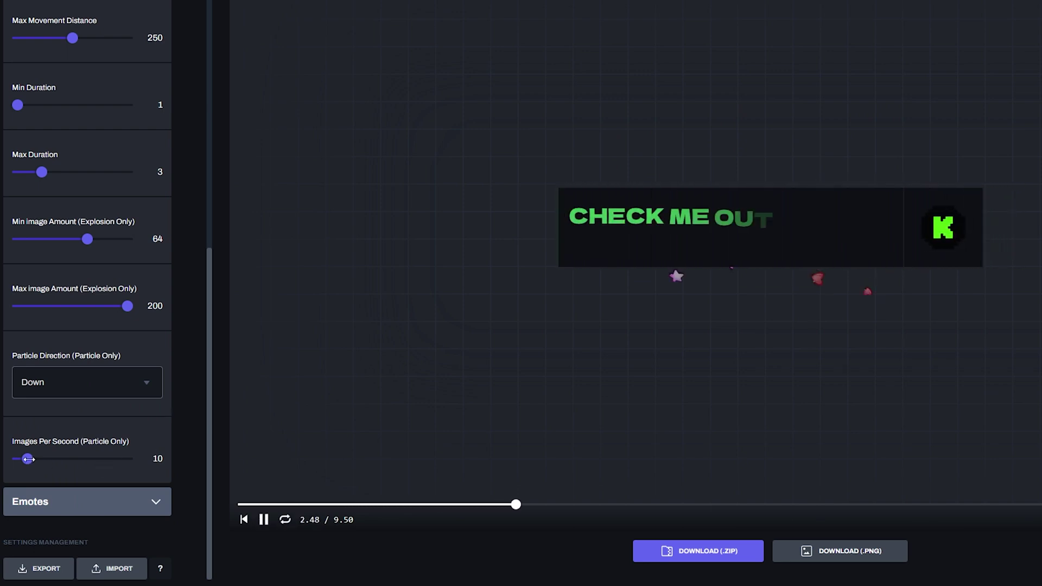
{"action": "left_click_drag", "start_coordinate": [29, 459], "coordinate": [35, 460]}
{"action": "left_click_drag", "start_coordinate": [167, 467], "coordinate": [237, 467]}
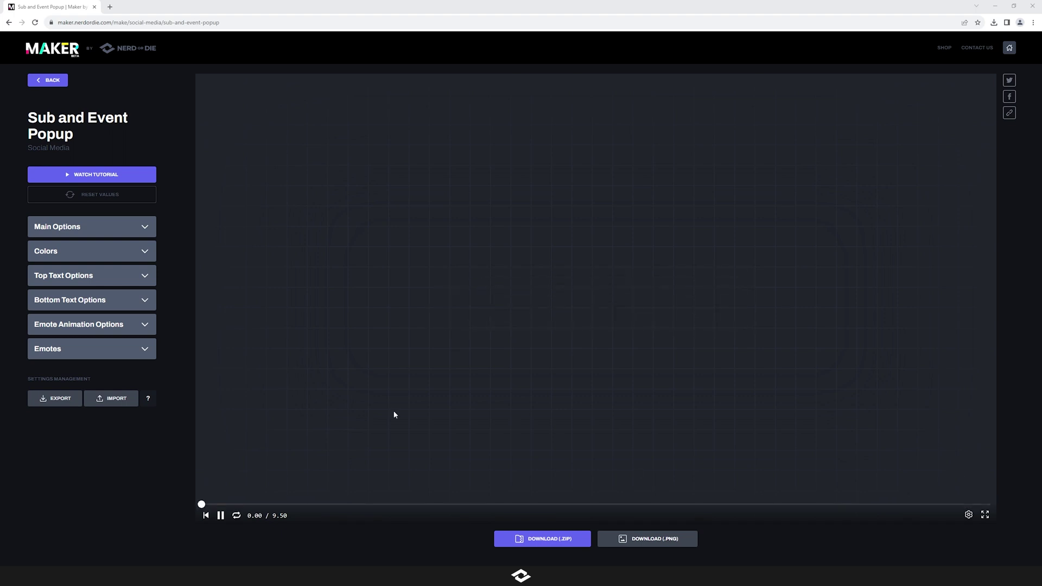
Delete the extra emote sections and set forsen5G as the first emote image.
{"action": "left_click", "coordinate": [138, 350]}
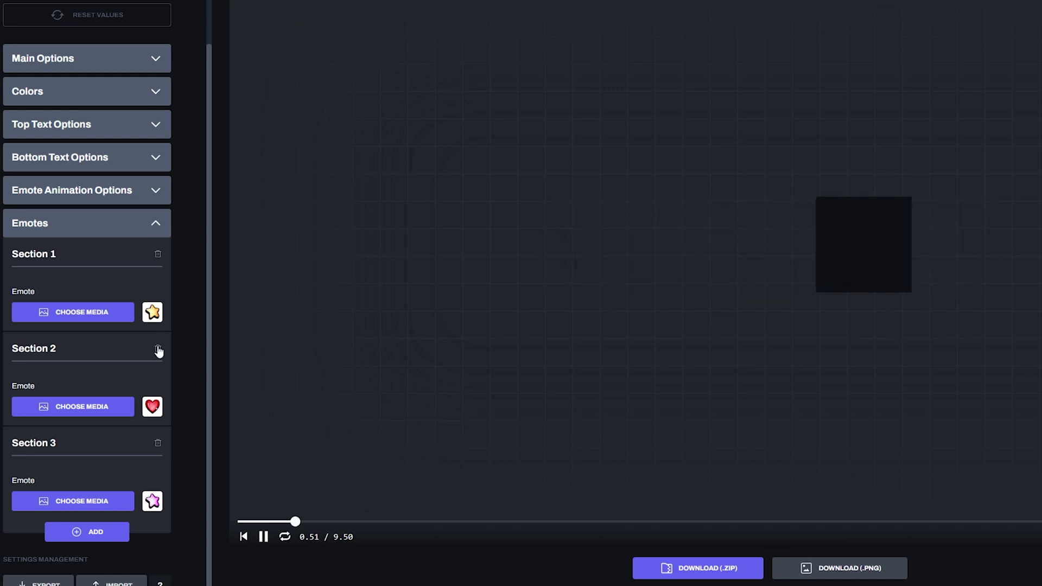
{"action": "left_click", "coordinate": [158, 349]}
{"action": "left_click", "coordinate": [162, 436]}
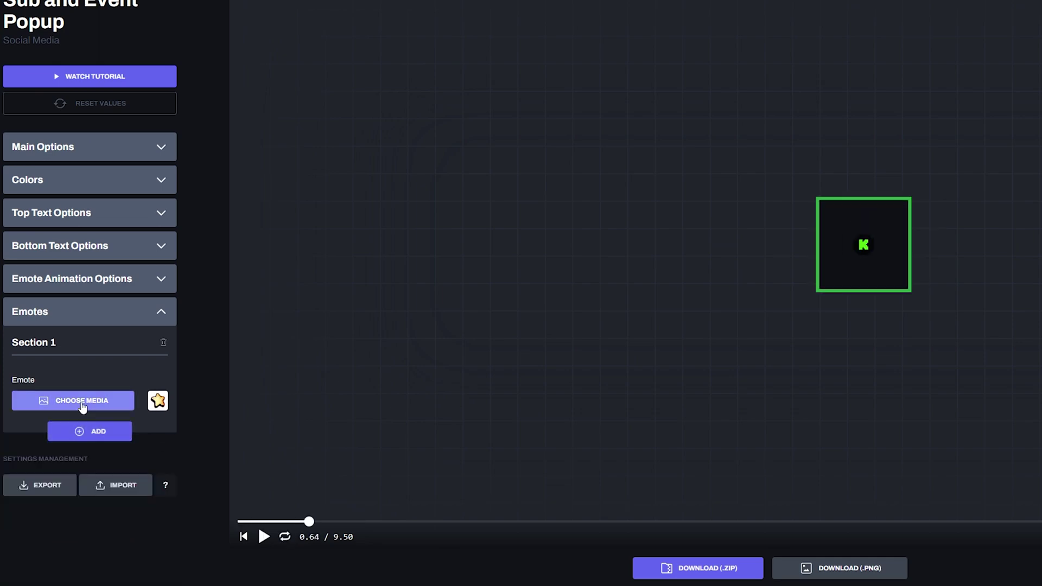
{"action": "left_click", "coordinate": [81, 407]}
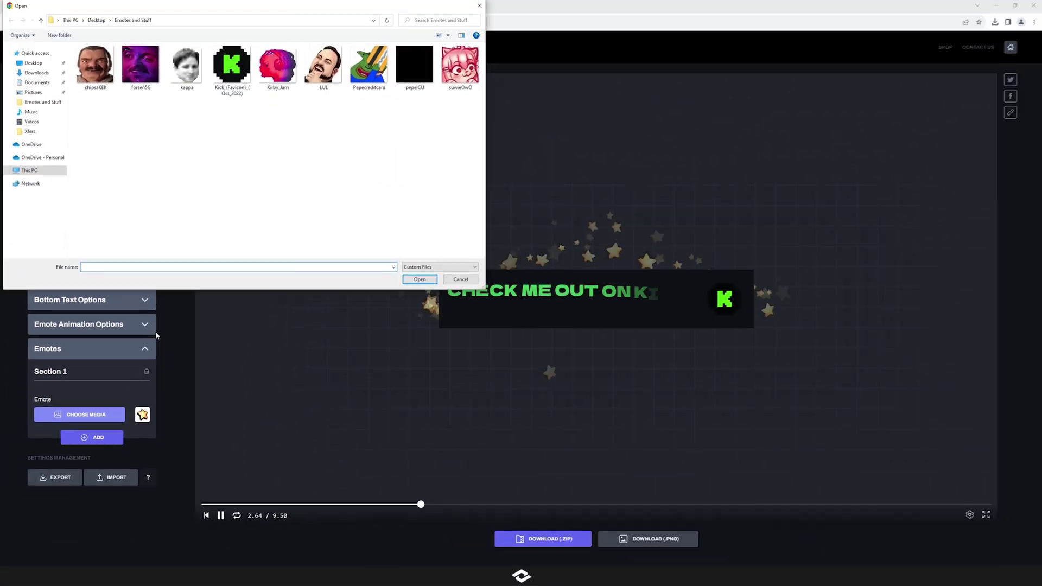
{"action": "double_click", "coordinate": [149, 68]}
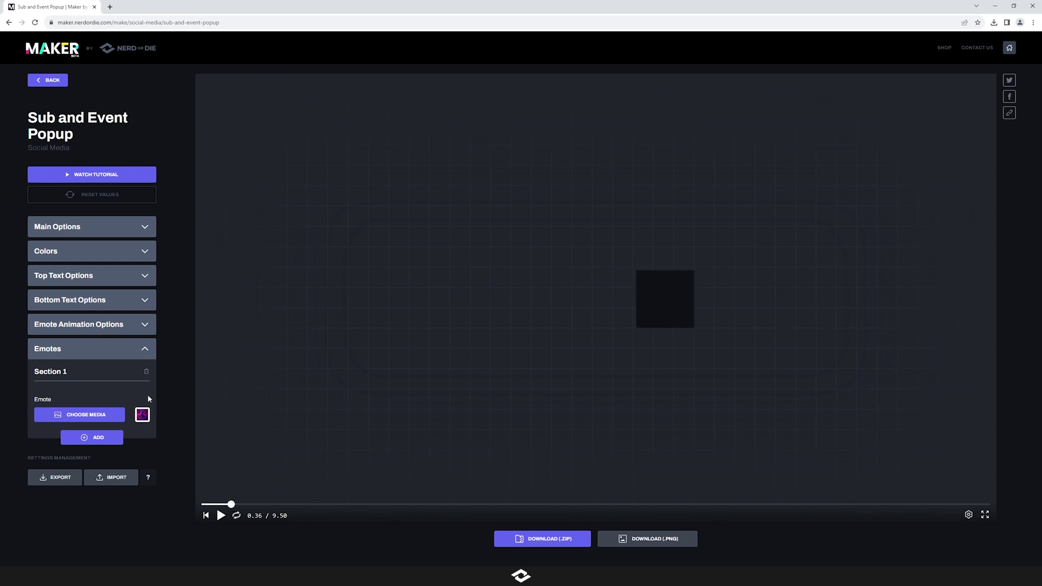
Add three more emotes: Pepecreditcard, a third image from the folder, and suwieOwO.
{"action": "left_click", "coordinate": [110, 439]}
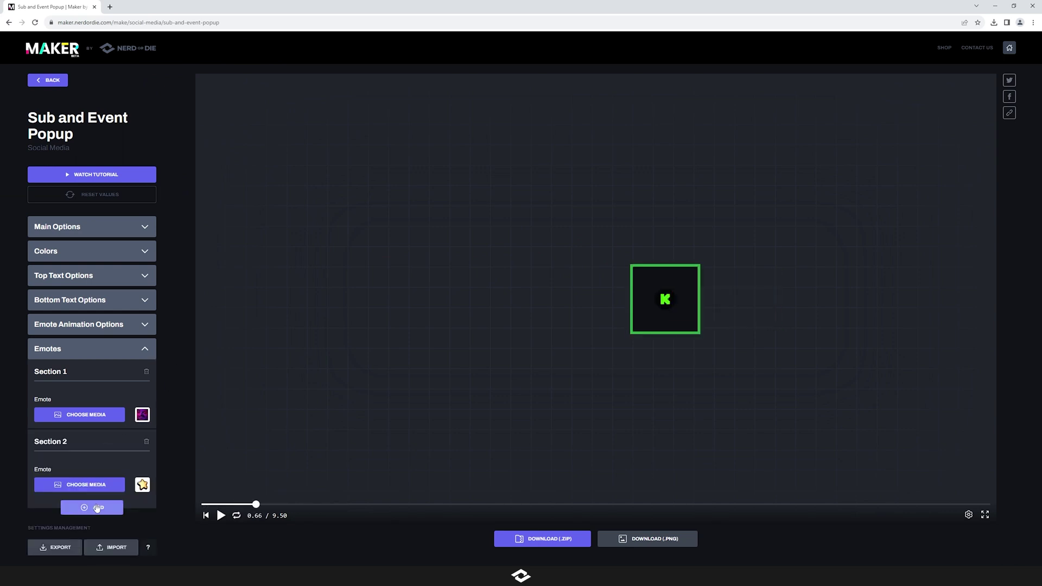
{"action": "left_click", "coordinate": [106, 483]}
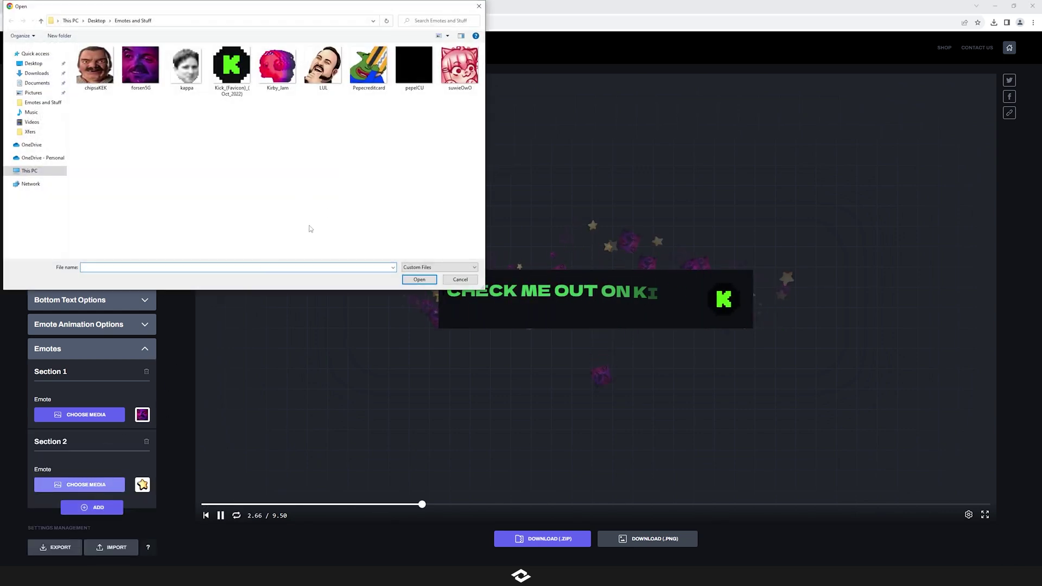
{"action": "double_click", "coordinate": [369, 75]}
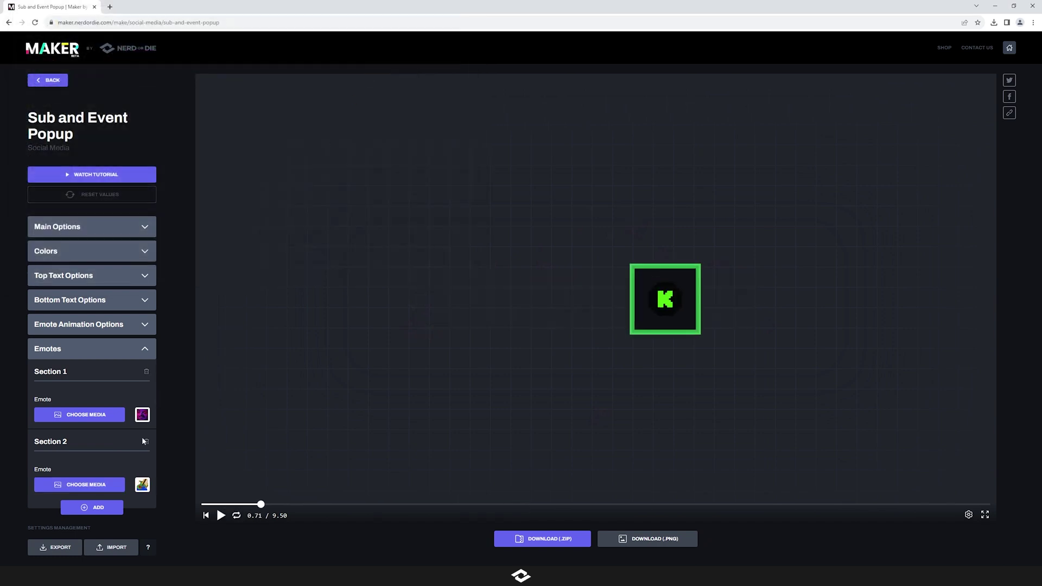
{"action": "left_click", "coordinate": [92, 507]}
{"action": "left_click", "coordinate": [97, 554]}
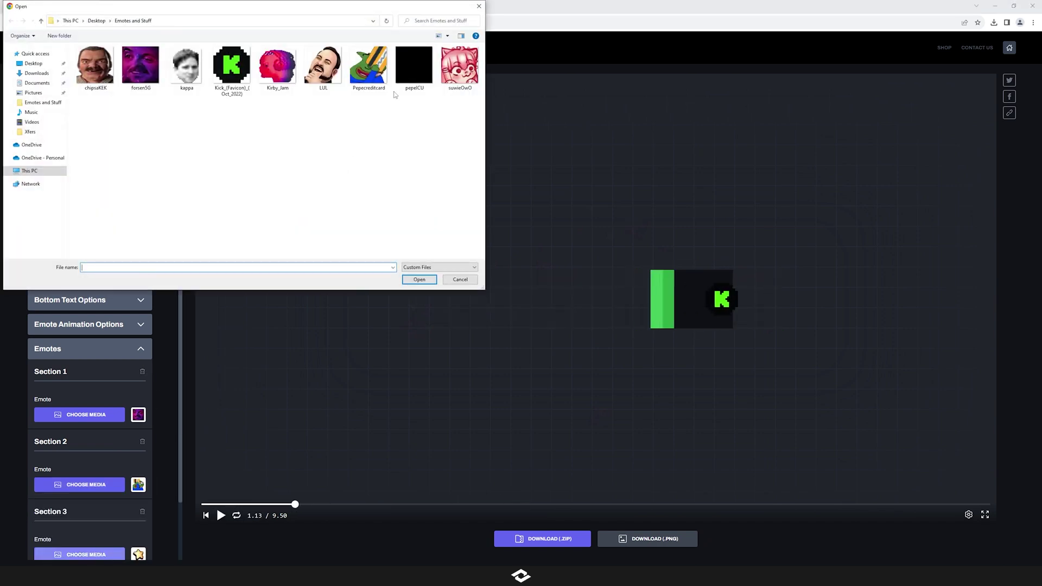
{"action": "double_click", "coordinate": [418, 64]}
{"action": "scroll", "coordinate": [167, 333], "scroll_direction": "down", "scroll_amount": 1}
{"action": "left_click", "coordinate": [91, 517]}
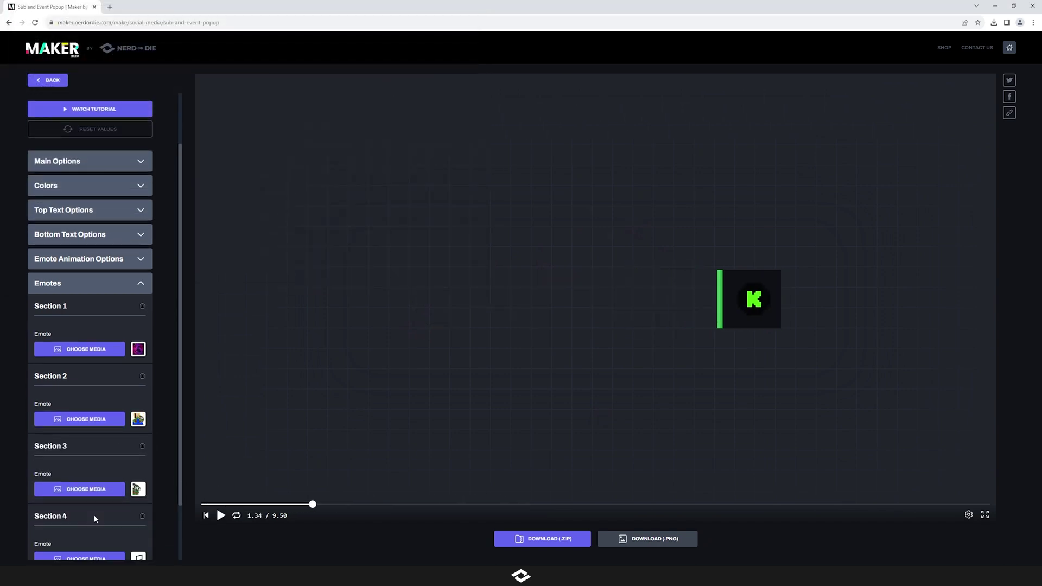
{"action": "left_click", "coordinate": [92, 558]}
{"action": "double_click", "coordinate": [457, 66]}
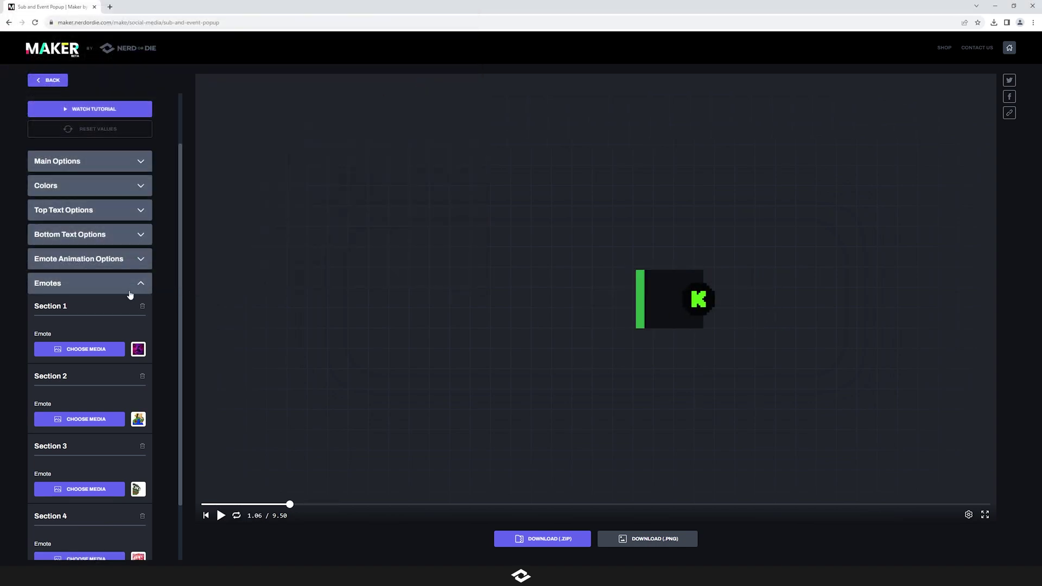
Collapse the Emotes section and close the Emote Animation Options.
{"action": "scroll", "coordinate": [119, 327], "scroll_direction": "down", "scroll_amount": 1}
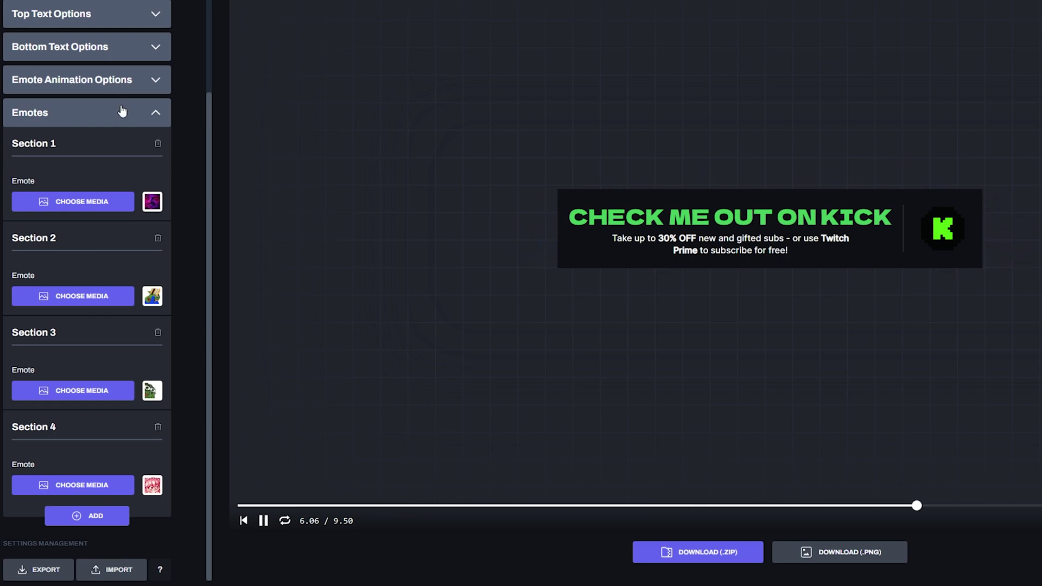
{"action": "left_click", "coordinate": [121, 111]}
{"action": "left_click", "coordinate": [119, 268]}
{"action": "scroll", "coordinate": [122, 293], "scroll_direction": "down", "scroll_amount": 3}
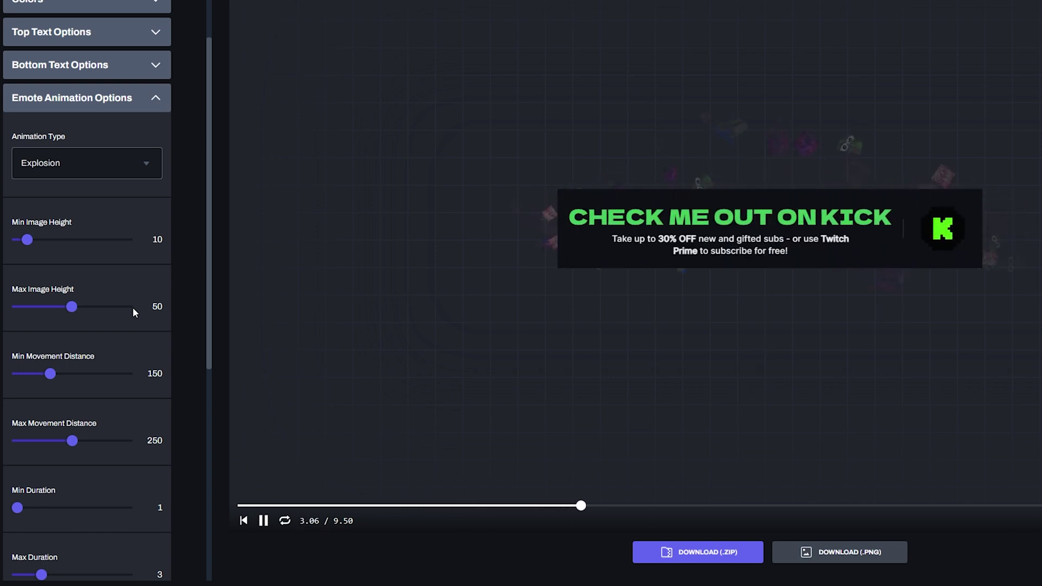
{"action": "left_click", "coordinate": [86, 97]}
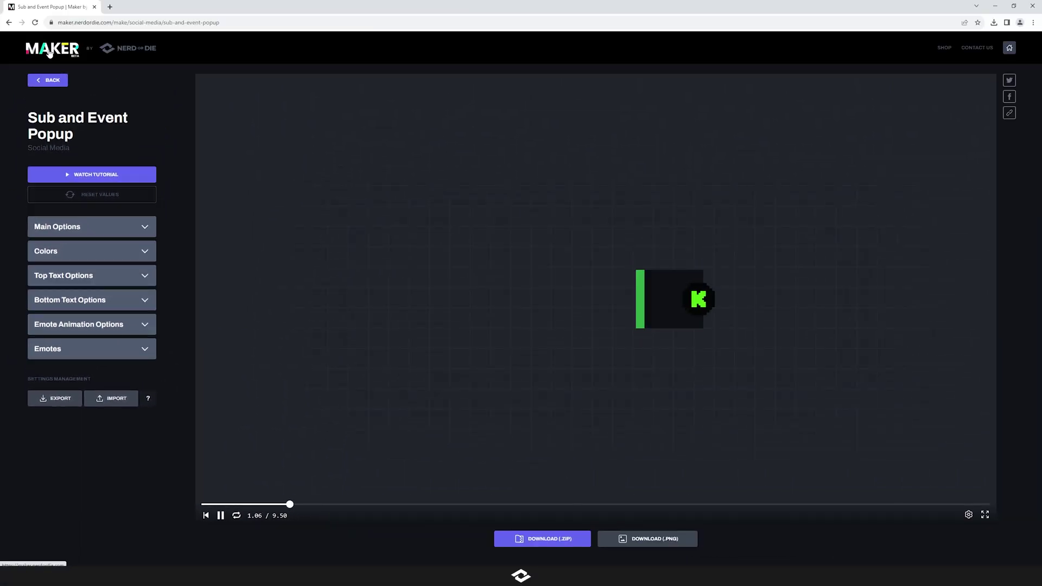
Go back to the Maker home page, reopen the Sub and Event Popup editor, and collapse Main Options.
{"action": "left_click", "coordinate": [48, 53]}
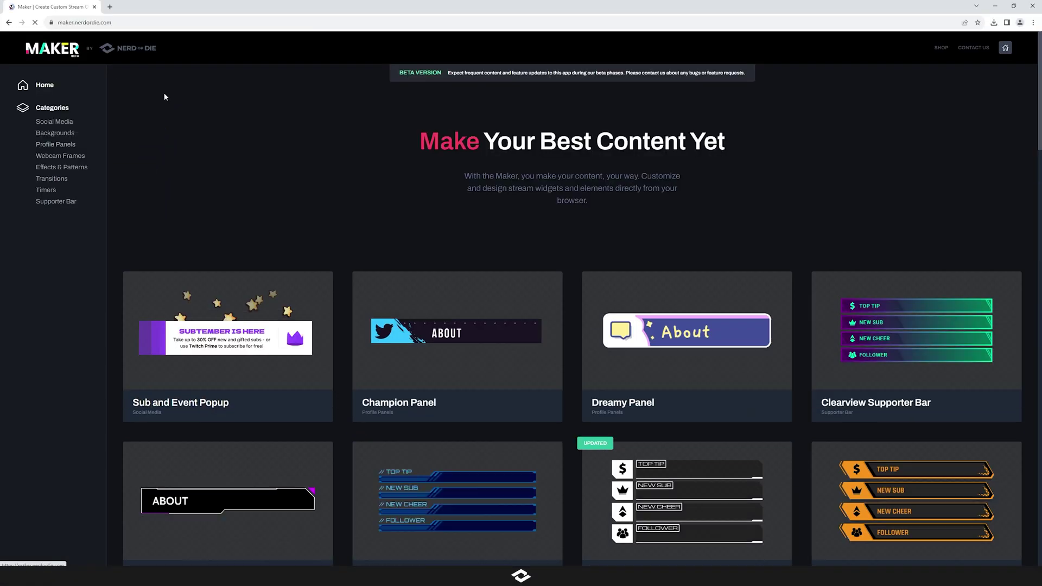
{"action": "left_click", "coordinate": [243, 279]}
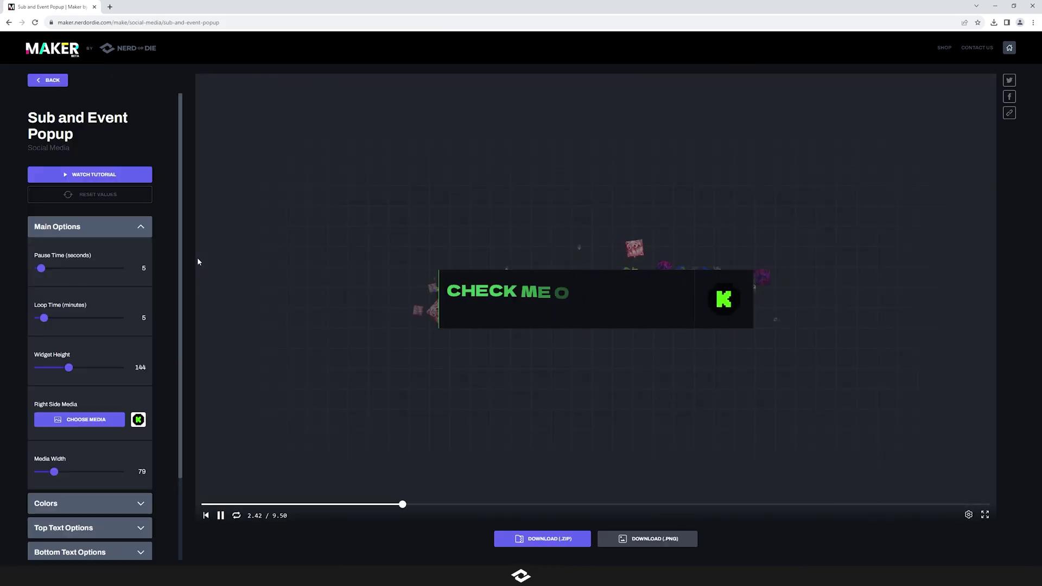
{"action": "left_click", "coordinate": [112, 233]}
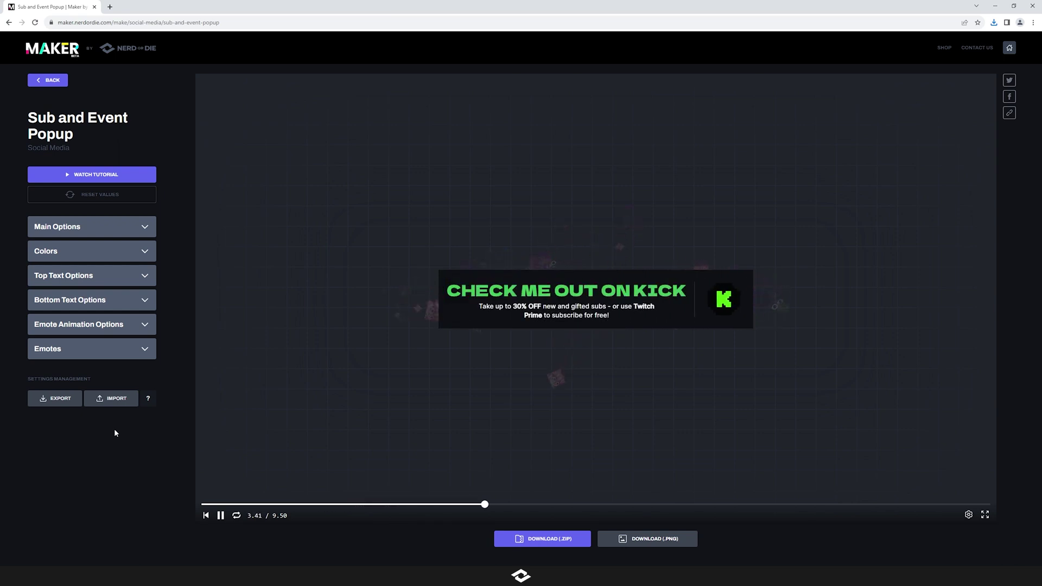
Download the popup as a .ZIP and show it in its folder.
{"action": "left_click", "coordinate": [538, 539]}
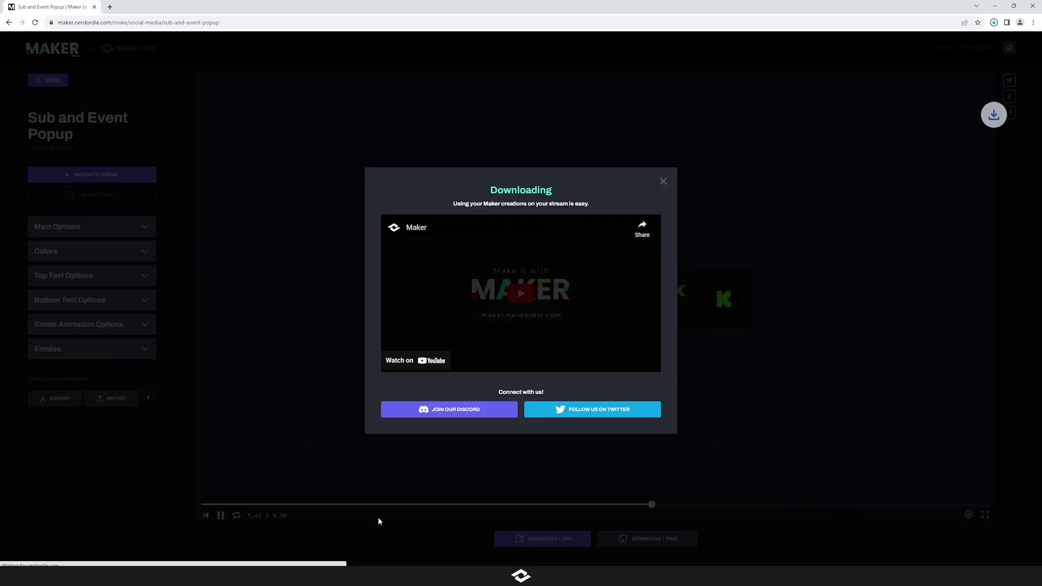
{"action": "left_click", "coordinate": [994, 24]}
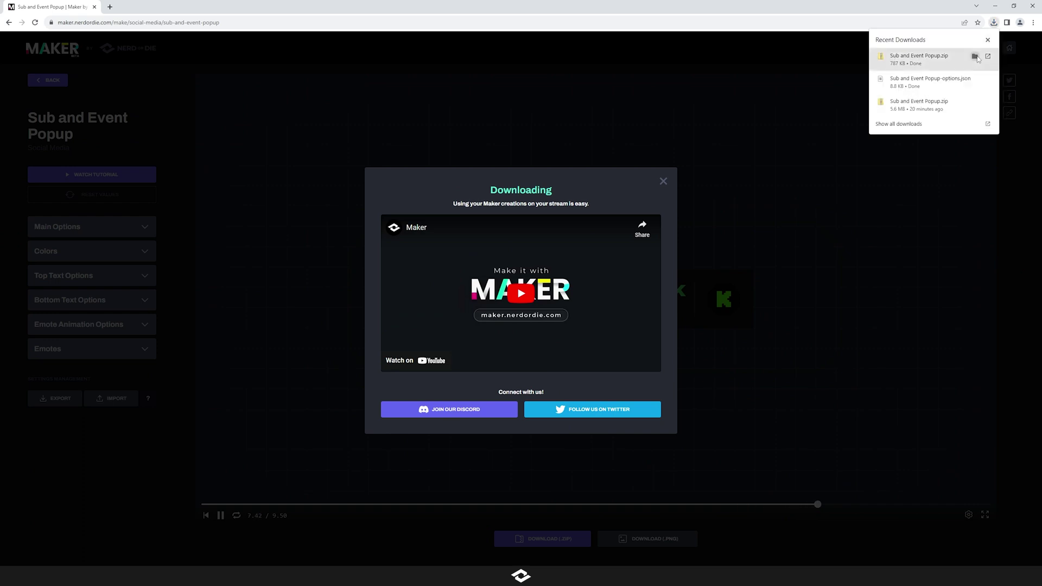
{"action": "left_click", "coordinate": [976, 58]}
Extract the zip into the Sub and Event Popup folder.
{"action": "right_click", "coordinate": [651, 233]}
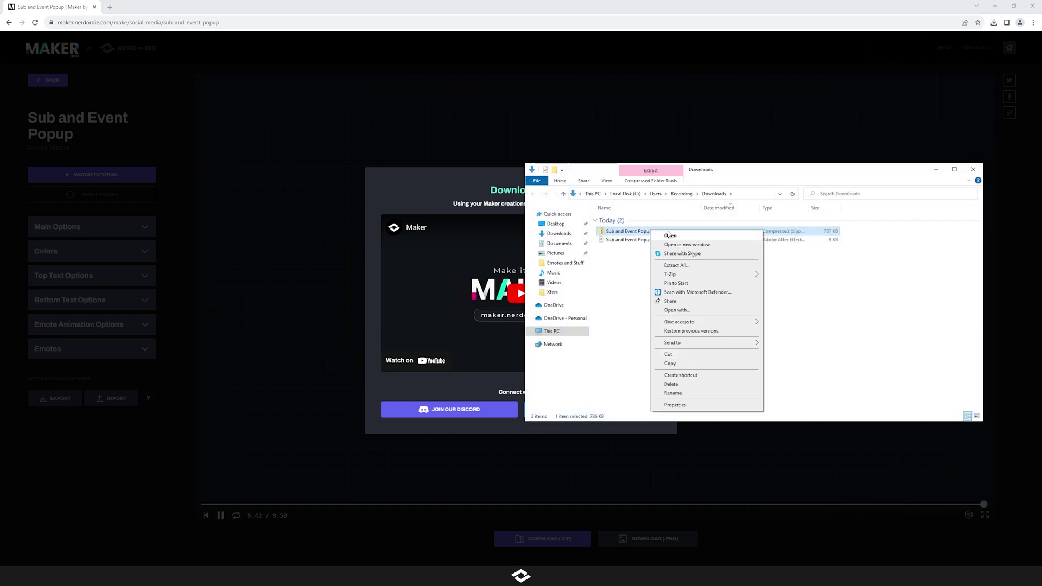
{"action": "left_click", "coordinate": [678, 265]}
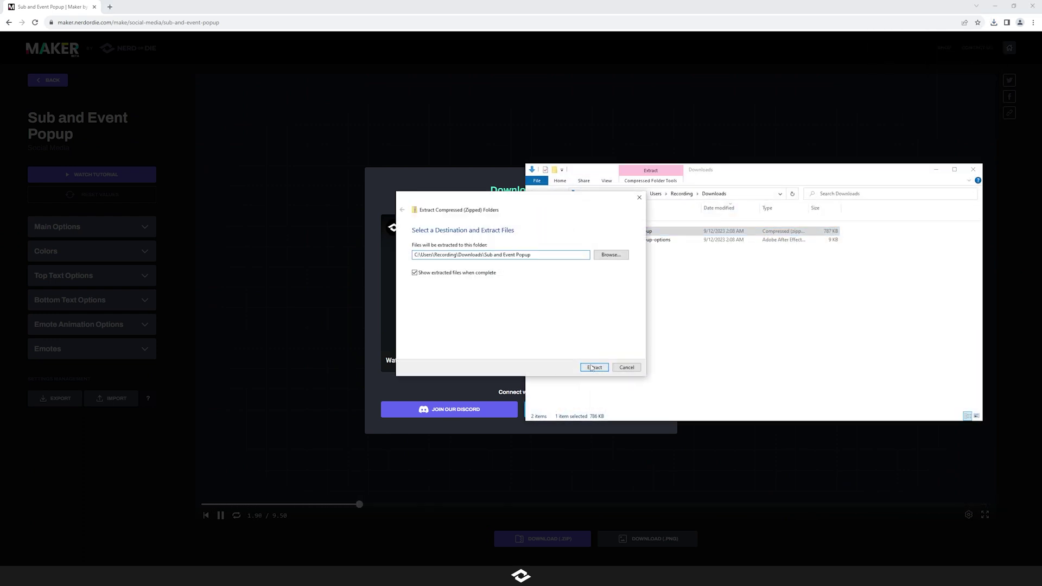
{"action": "left_click", "coordinate": [593, 367]}
{"action": "mouse_move", "coordinate": [232, 558]}
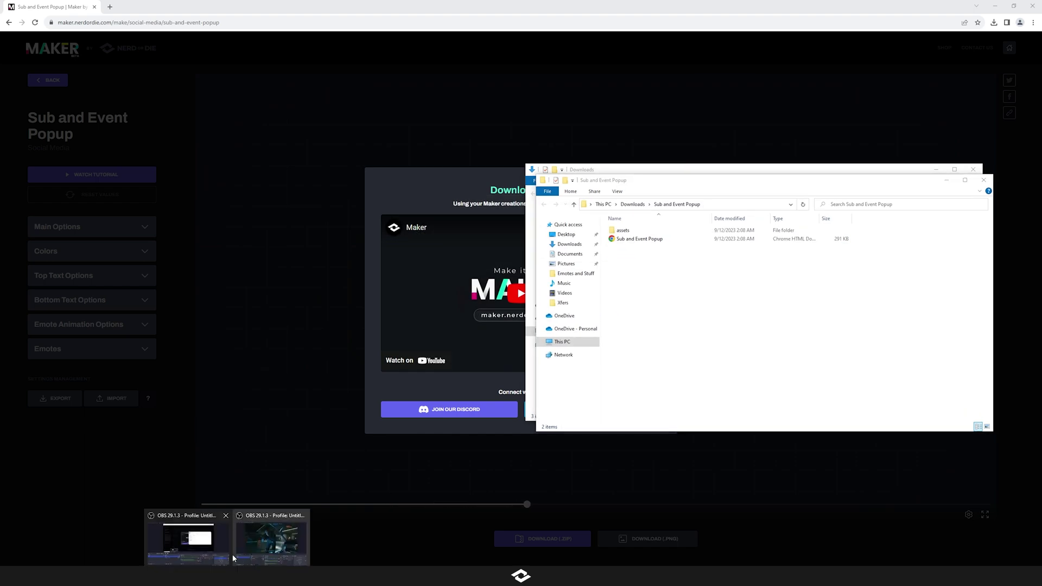
{"action": "left_click", "coordinate": [278, 549]}
Drop Sub and Event Popup.html into the OBS scene and drag the KICK popup into position.
{"action": "left_click_drag", "start_coordinate": [639, 239], "coordinate": [360, 171]}
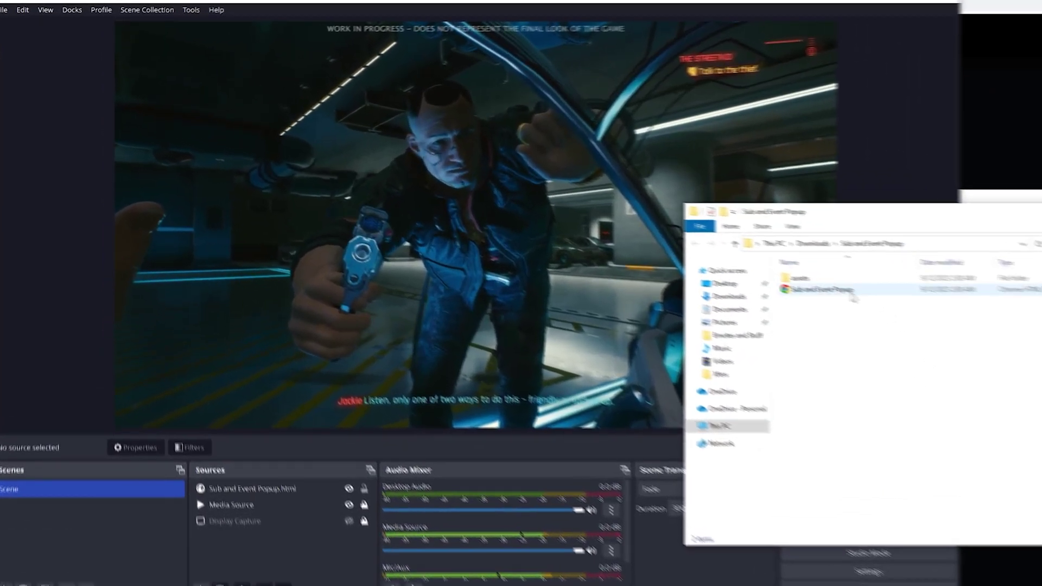
{"action": "left_click_drag", "start_coordinate": [460, 205], "coordinate": [461, 208]}
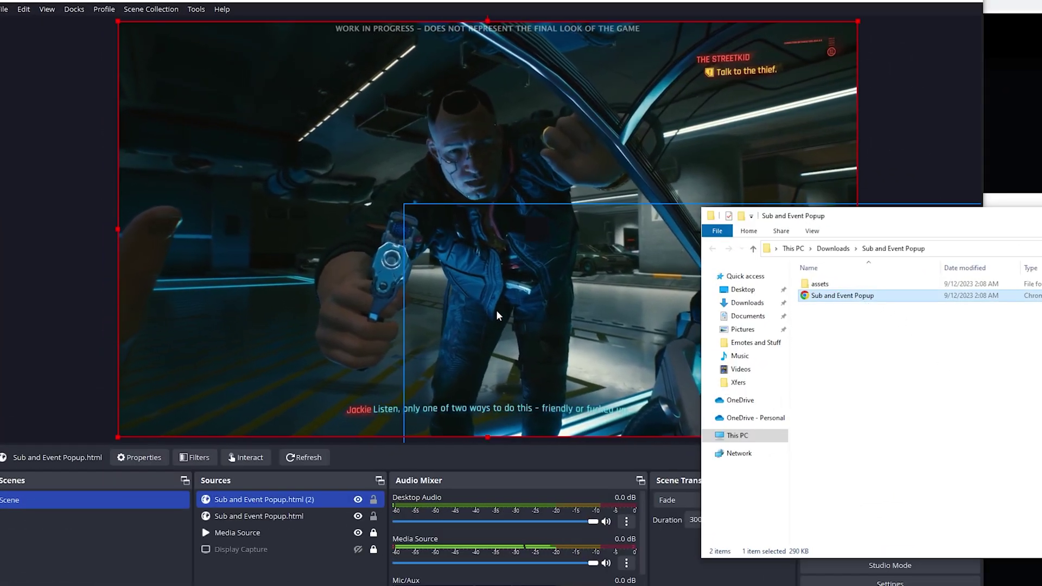
{"action": "left_click", "coordinate": [520, 233]}
{"action": "left_click", "coordinate": [385, 209]}
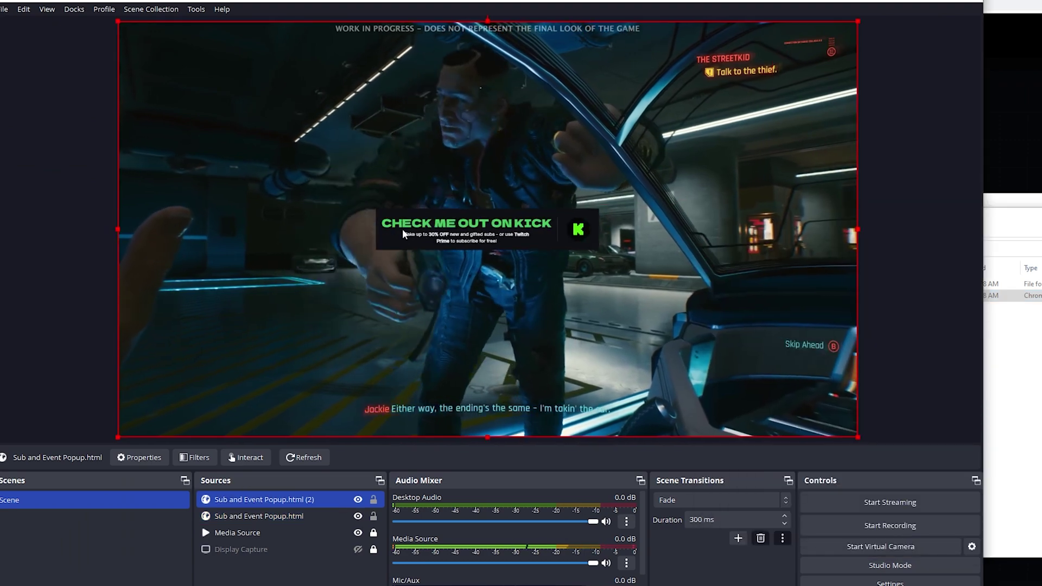
{"action": "left_click_drag", "start_coordinate": [403, 229], "coordinate": [141, 414]}
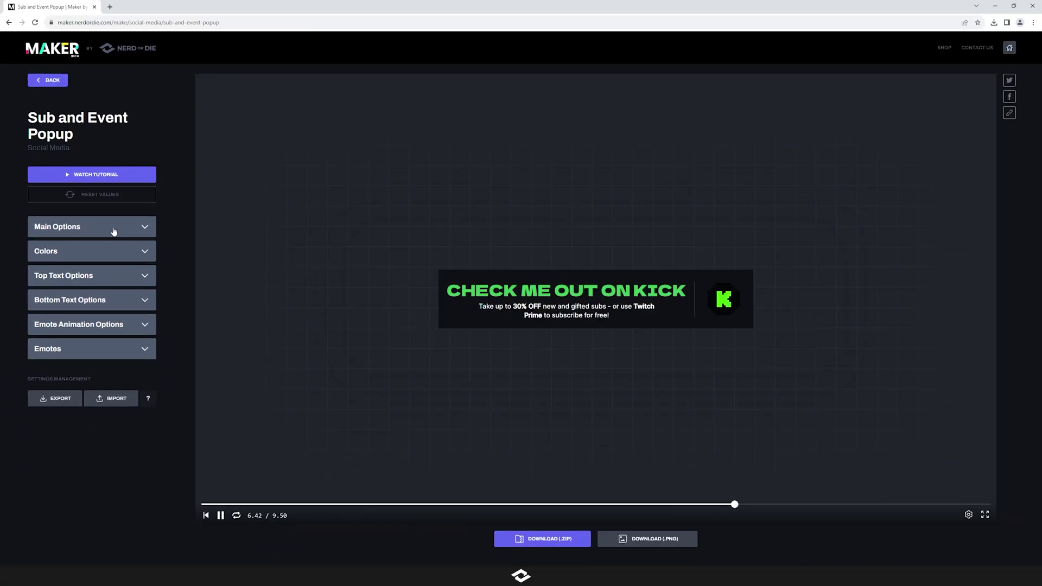
Expand Main Options to show pause time, loop time, widget height and media width.
{"action": "left_click", "coordinate": [114, 232]}
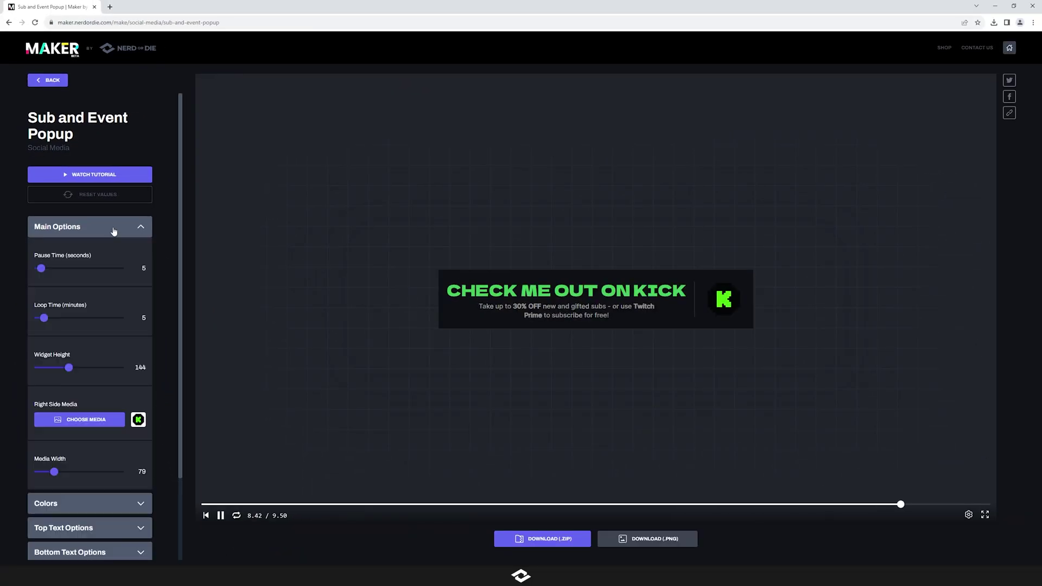